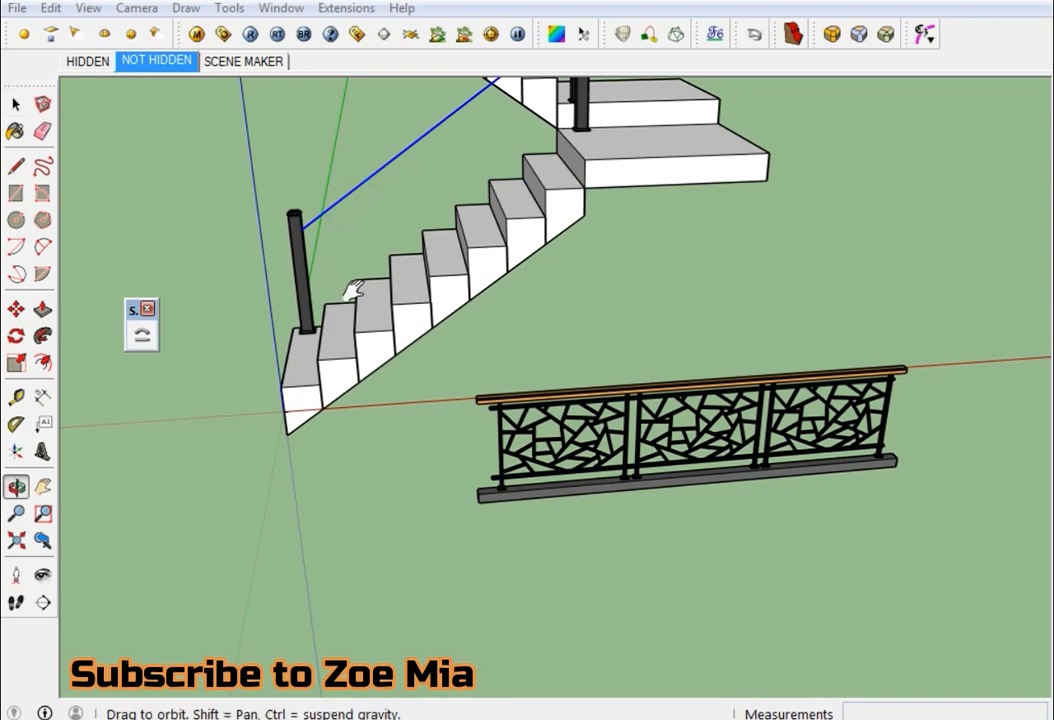
Step: Select the straight line running along the underside of the railing's base beam
{"action": "middle_click_drag", "start_coordinate": [492, 471], "coordinate": [531, 612]}
{"action": "scroll", "coordinate": [540, 590], "scroll_direction": "up", "scroll_amount": 4}
{"action": "middle_click_drag", "start_coordinate": [553, 565], "coordinate": [661, 146]}
{"action": "scroll", "coordinate": [632, 150], "scroll_direction": "up", "scroll_amount": 1}
{"action": "left_click", "coordinate": [637, 141]}
{"action": "left_click", "coordinate": [645, 141]}
Step: Measure the length of the line beneath the railing's base with the Tape Measure
{"action": "key", "text": "l"}
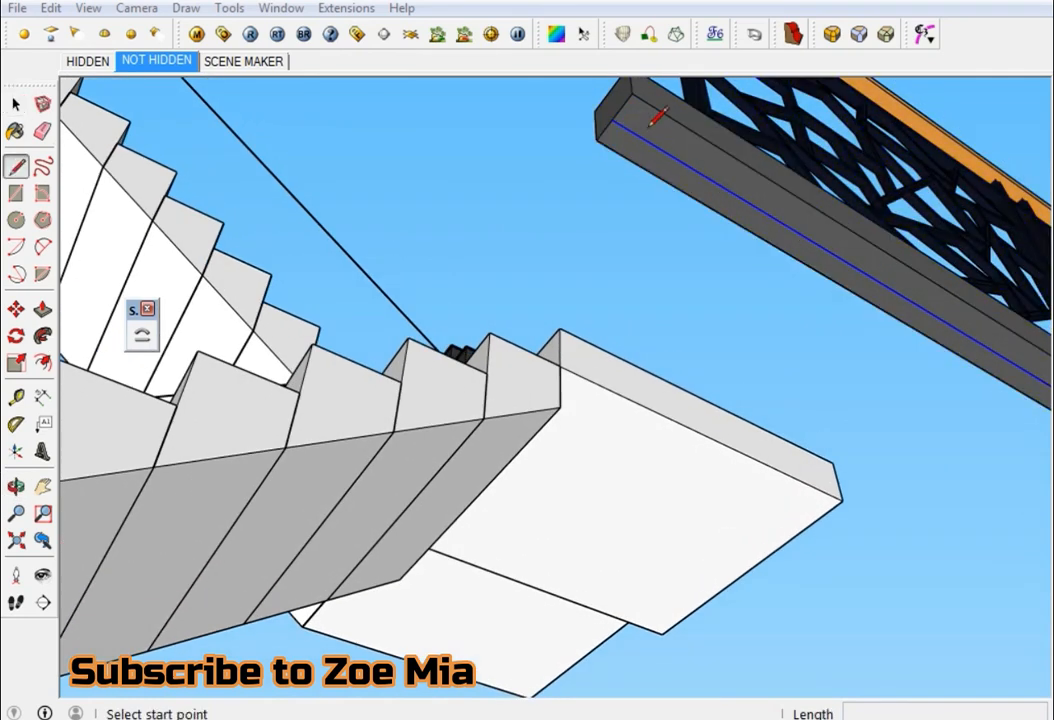
{"action": "scroll", "coordinate": [640, 110], "scroll_direction": "up", "scroll_amount": 3}
{"action": "key", "text": "t"}
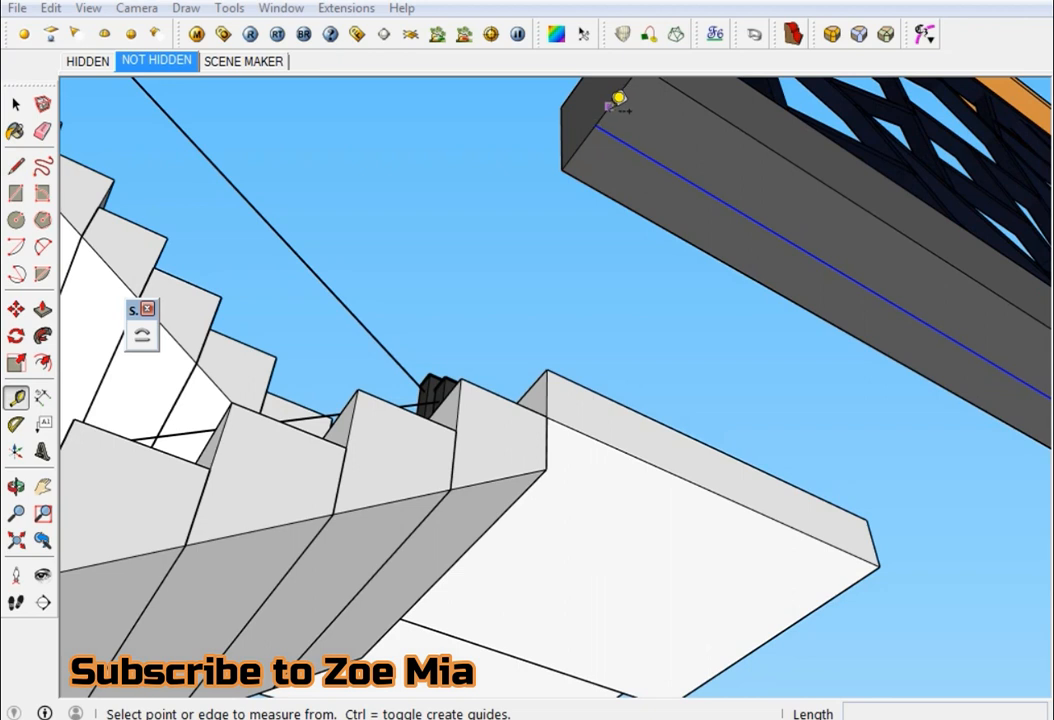
{"action": "left_click", "coordinate": [598, 120]}
{"action": "middle_click_drag", "start_coordinate": [753, 169], "coordinate": [122, 75]}
{"action": "scroll", "coordinate": [122, 75], "scroll_direction": "down", "scroll_amount": 2}
{"action": "scroll", "coordinate": [750, 445], "scroll_direction": "up", "scroll_amount": 3}
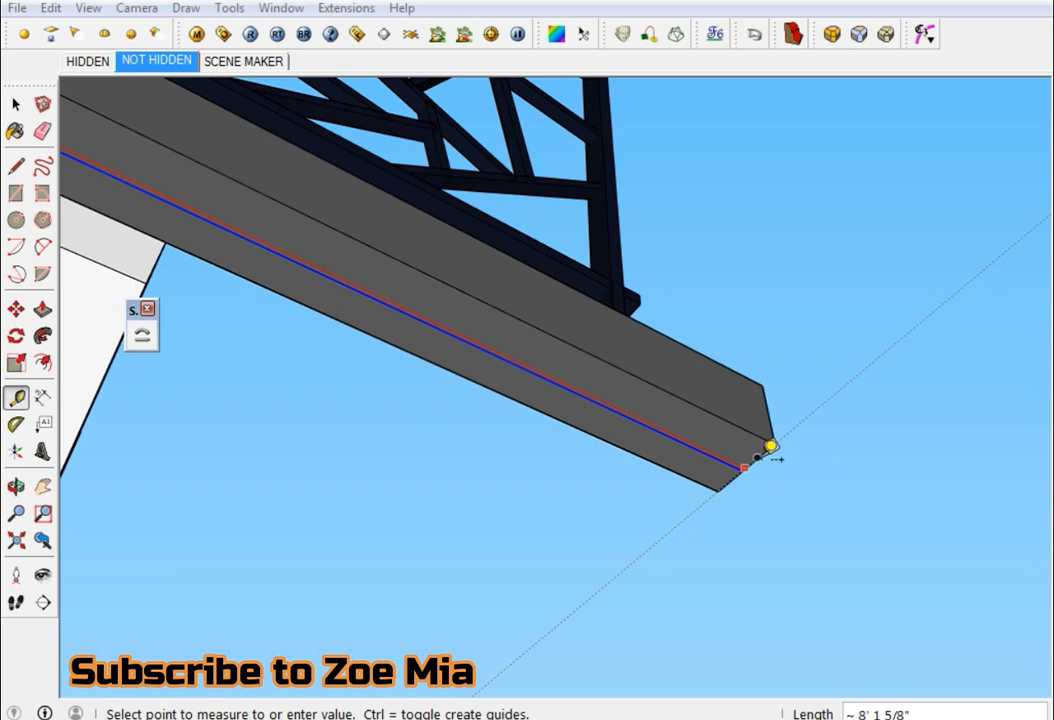
{"action": "scroll", "coordinate": [656, 412], "scroll_direction": "down", "scroll_amount": 6}
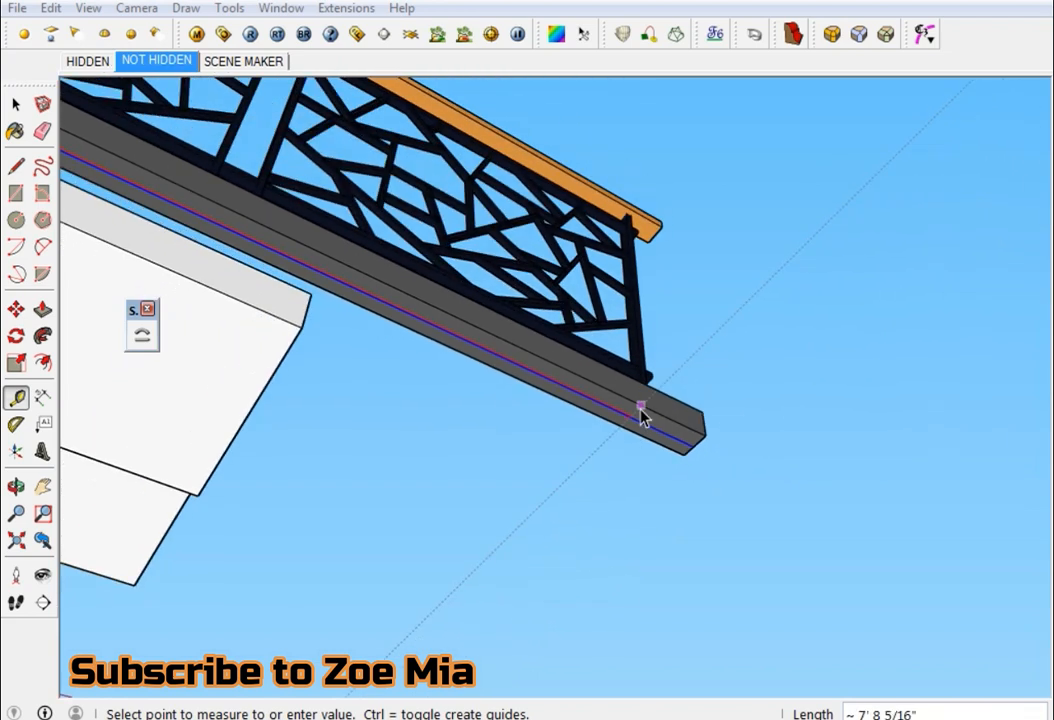
{"action": "key", "text": "space"}
Step: Measure the sloped line between the lower flight's bottom post and the landing post
{"action": "middle_click_drag", "start_coordinate": [281, 211], "coordinate": [174, 535]}
{"action": "scroll", "coordinate": [175, 541], "scroll_direction": "down", "scroll_amount": 4}
{"action": "scroll", "coordinate": [278, 546], "scroll_direction": "up", "scroll_amount": 8}
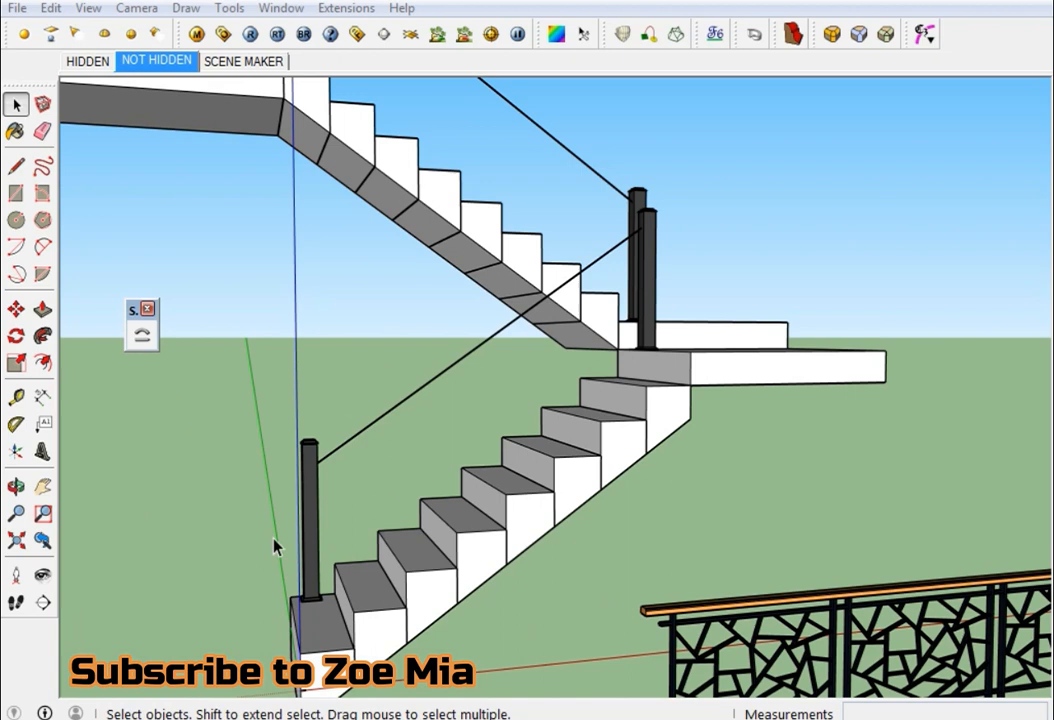
{"action": "scroll", "coordinate": [276, 480], "scroll_direction": "up", "scroll_amount": 6}
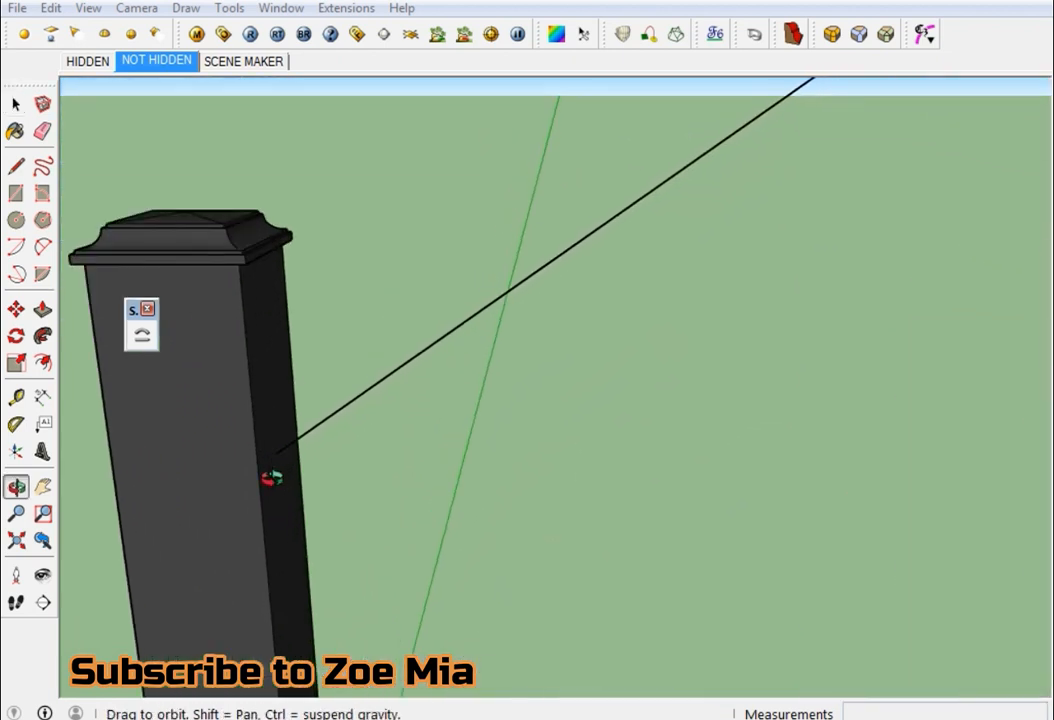
{"action": "key", "text": "t"}
{"action": "left_click", "coordinate": [285, 443]}
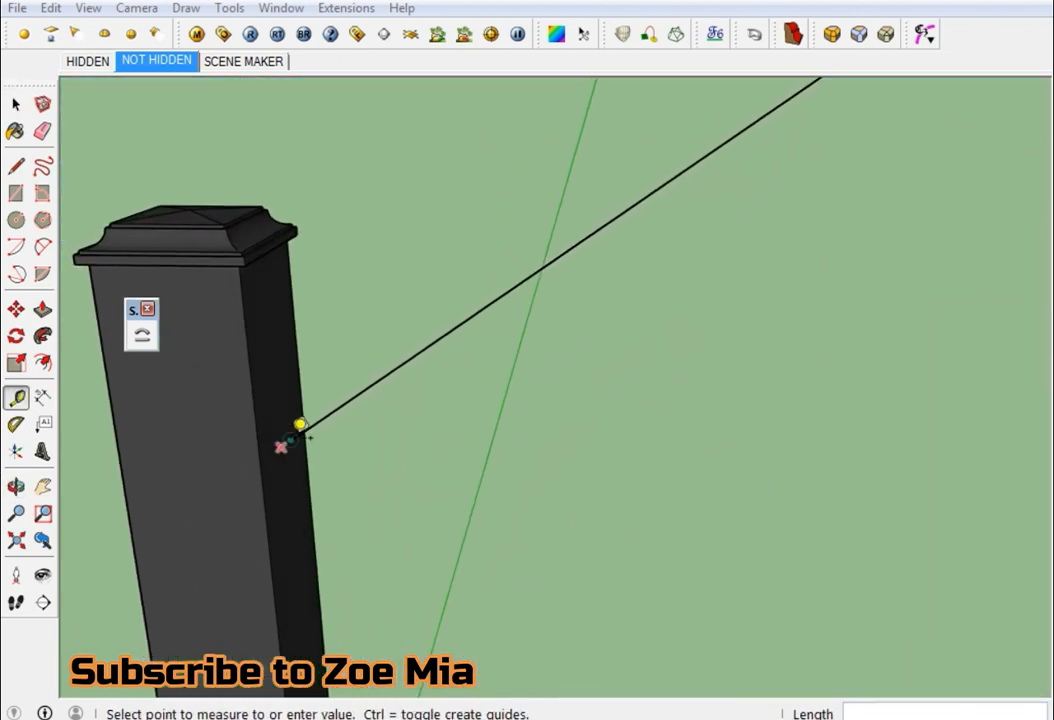
{"action": "scroll", "coordinate": [285, 443], "scroll_direction": "down", "scroll_amount": 5}
{"action": "scroll", "coordinate": [287, 455], "scroll_direction": "down", "scroll_amount": 4}
{"action": "middle_click_drag", "start_coordinate": [287, 461], "coordinate": [494, 332]}
{"action": "scroll", "coordinate": [494, 335], "scroll_direction": "up", "scroll_amount": 3}
{"action": "scroll", "coordinate": [494, 340], "scroll_direction": "up", "scroll_amount": 4}
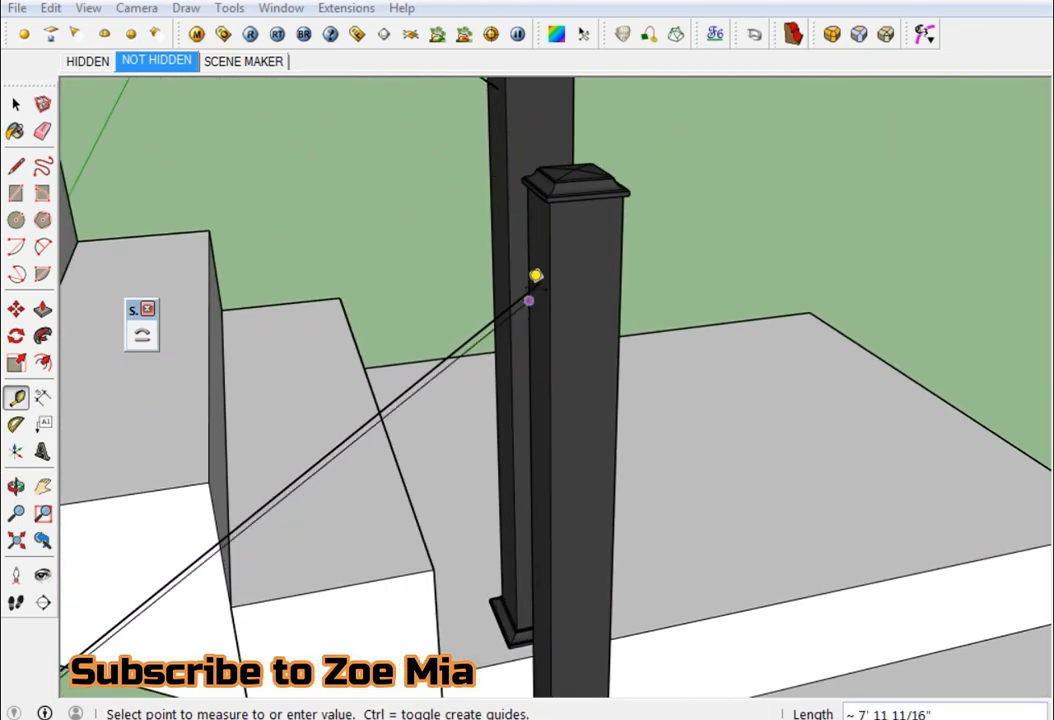
{"action": "scroll", "coordinate": [549, 265], "scroll_direction": "up", "scroll_amount": 3}
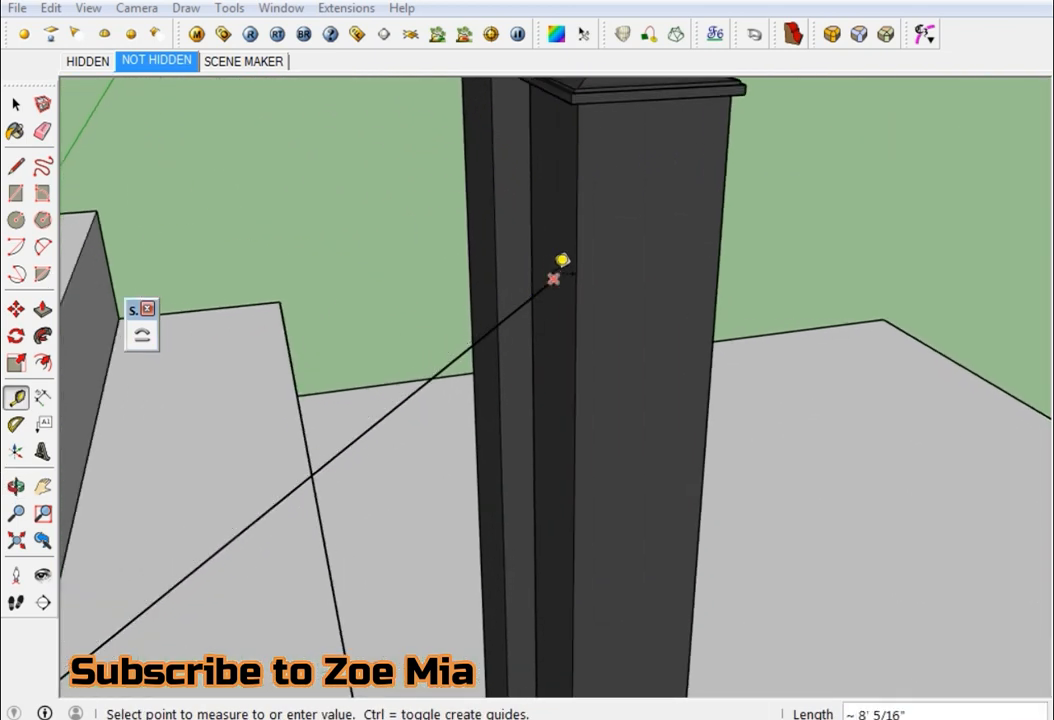
{"action": "scroll", "coordinate": [545, 290], "scroll_direction": "down", "scroll_amount": 6}
{"action": "middle_click_drag", "start_coordinate": [541, 256], "coordinate": [534, 325]}
{"action": "scroll", "coordinate": [508, 218], "scroll_direction": "up", "scroll_amount": 2}
{"action": "key", "text": "Escape"}
Step: Measure the upper flight's sloped line from the landing post to the top post
{"action": "scroll", "coordinate": [525, 232], "scroll_direction": "up", "scroll_amount": 2}
{"action": "scroll", "coordinate": [539, 204], "scroll_direction": "down", "scroll_amount": 2}
{"action": "scroll", "coordinate": [583, 242], "scroll_direction": "up", "scroll_amount": 4}
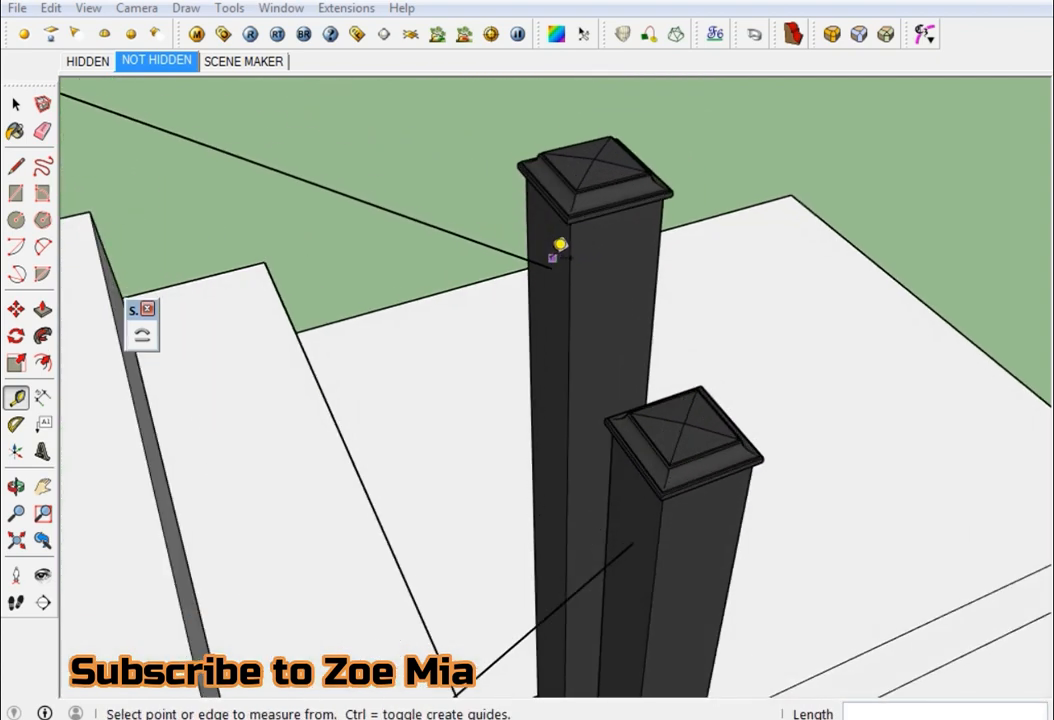
{"action": "left_click", "coordinate": [550, 268]}
{"action": "scroll", "coordinate": [552, 276], "scroll_direction": "down", "scroll_amount": 6}
{"action": "middle_click_drag", "start_coordinate": [552, 276], "coordinate": [401, 540]}
{"action": "scroll", "coordinate": [428, 336], "scroll_direction": "up", "scroll_amount": 5}
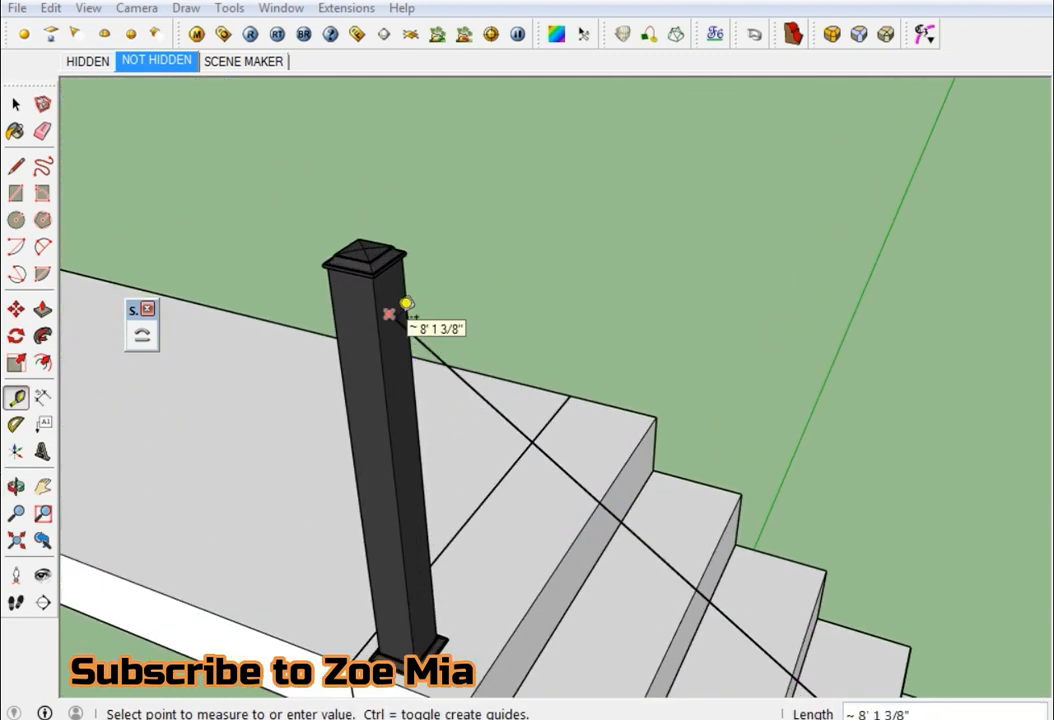
{"action": "scroll", "coordinate": [406, 303], "scroll_direction": "down", "scroll_amount": 10}
{"action": "key", "text": "space"}
Step: Open the railing for editing and inspect the component options of its base beam
{"action": "middle_click_drag", "start_coordinate": [501, 298], "coordinate": [572, 270]}
{"action": "left_click", "coordinate": [557, 505]}
{"action": "scroll", "coordinate": [557, 505], "scroll_direction": "up", "scroll_amount": 2}
{"action": "middle_click_drag", "start_coordinate": [557, 505], "coordinate": [527, 501]}
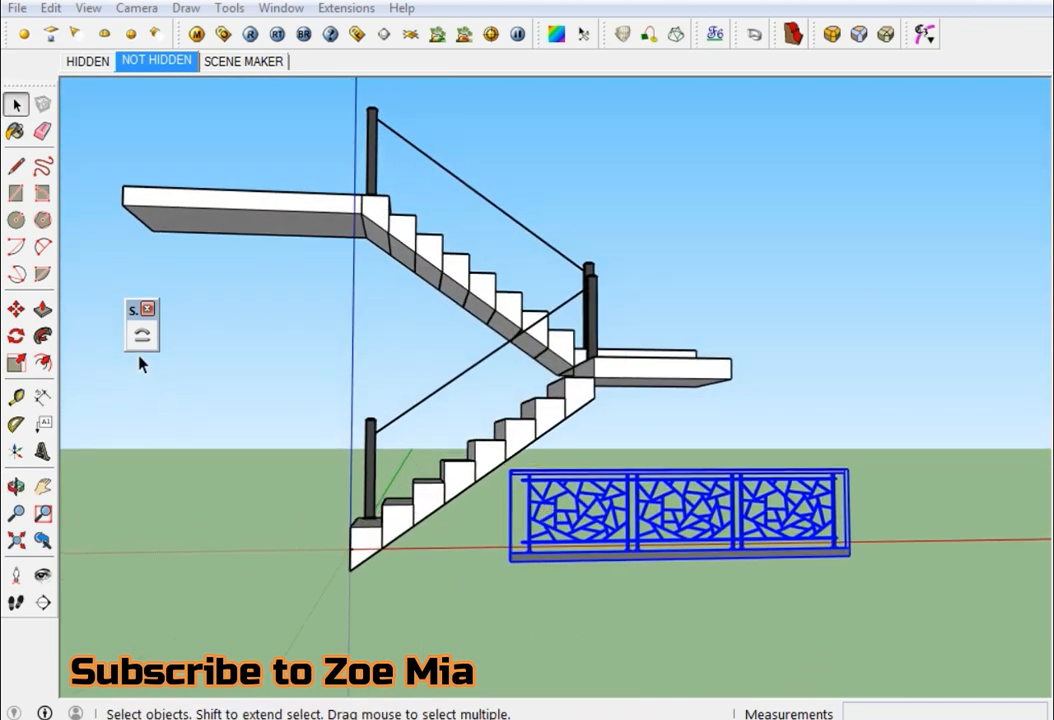
{"action": "double_click", "coordinate": [681, 543]}
{"action": "scroll", "coordinate": [628, 576], "scroll_direction": "up", "scroll_amount": 4}
{"action": "left_click", "coordinate": [610, 594]}
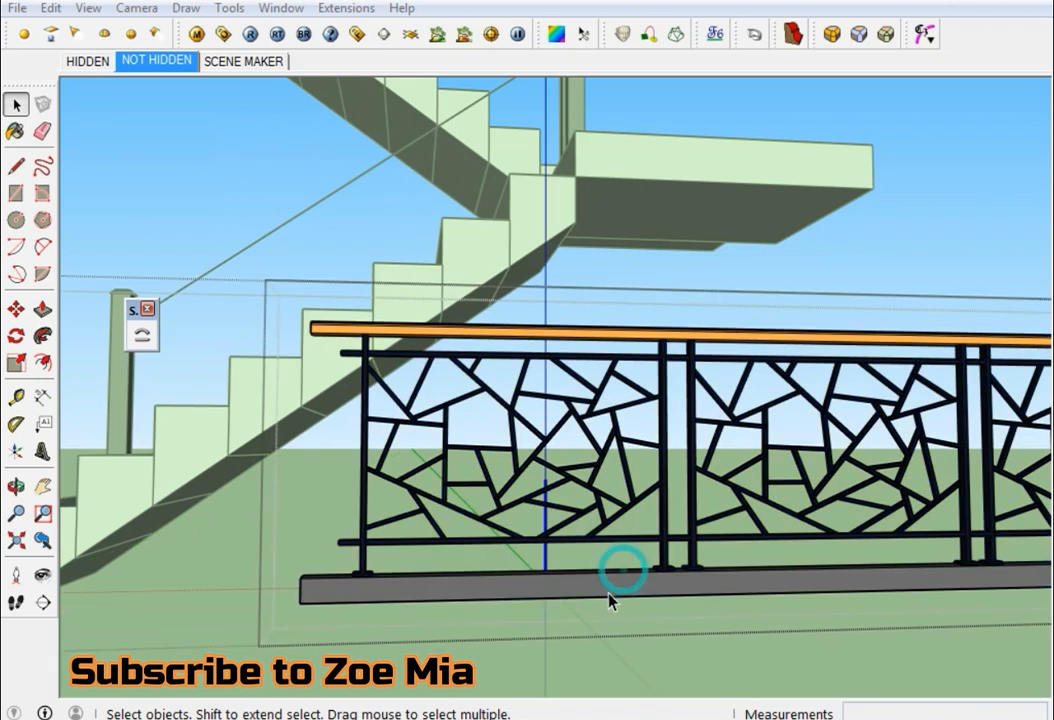
{"action": "right_click", "coordinate": [603, 594]}
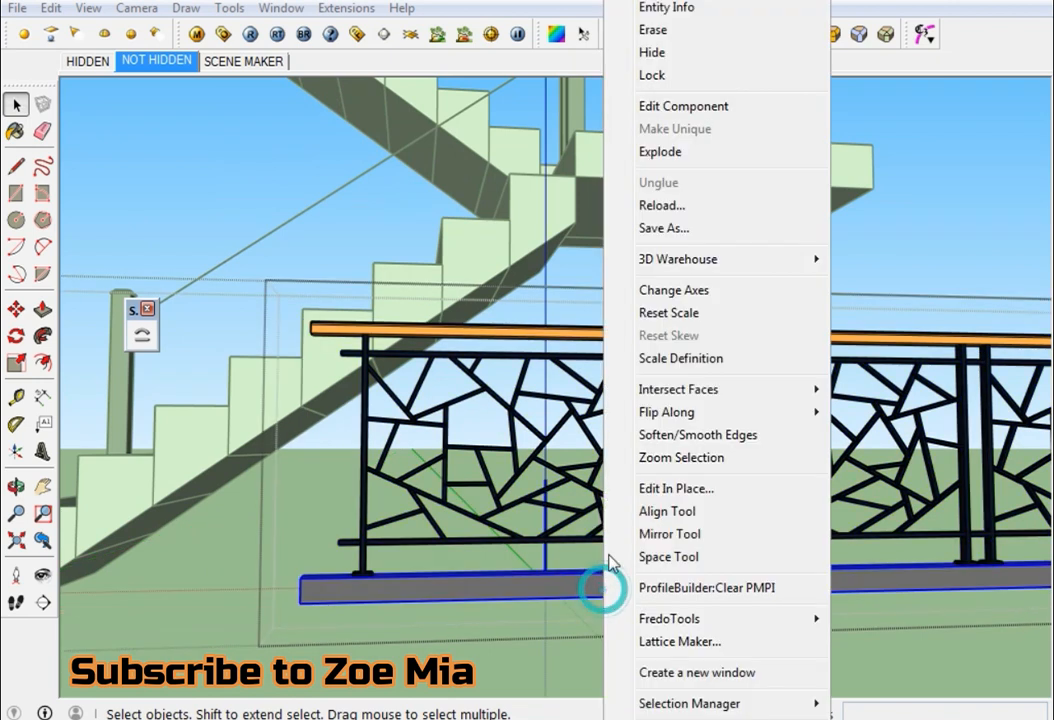
Step: Inspect the railing's bottom rail, checking the options for its edges and for the rail component
{"action": "left_click", "coordinate": [496, 540]}
{"action": "double_click", "coordinate": [492, 541]}
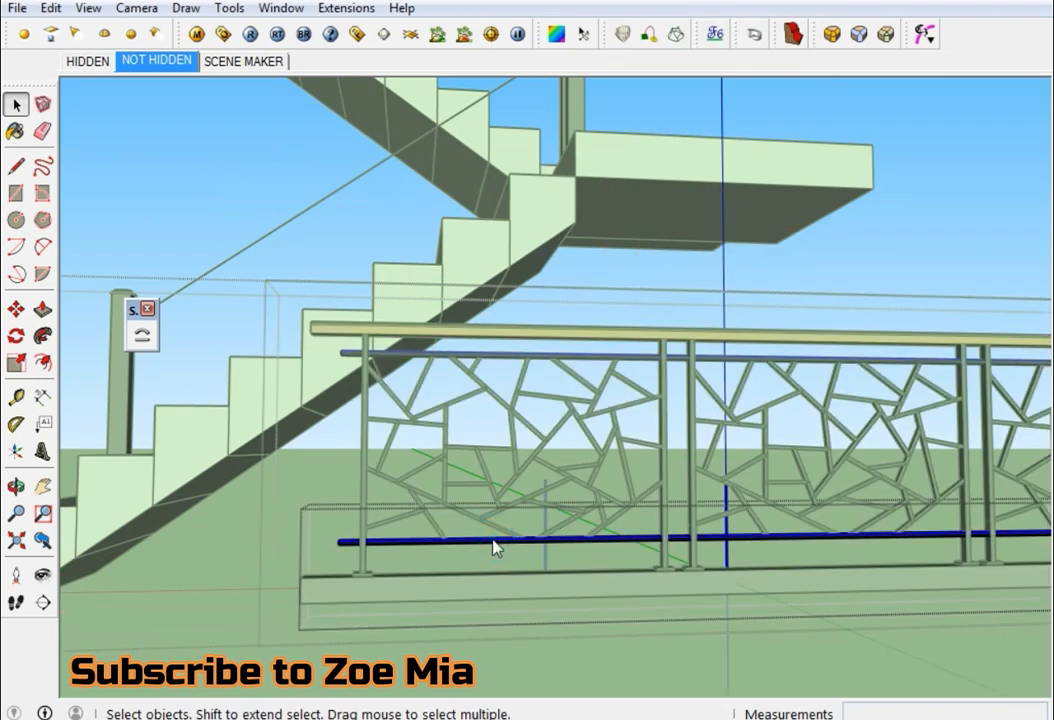
{"action": "right_click", "coordinate": [492, 541]}
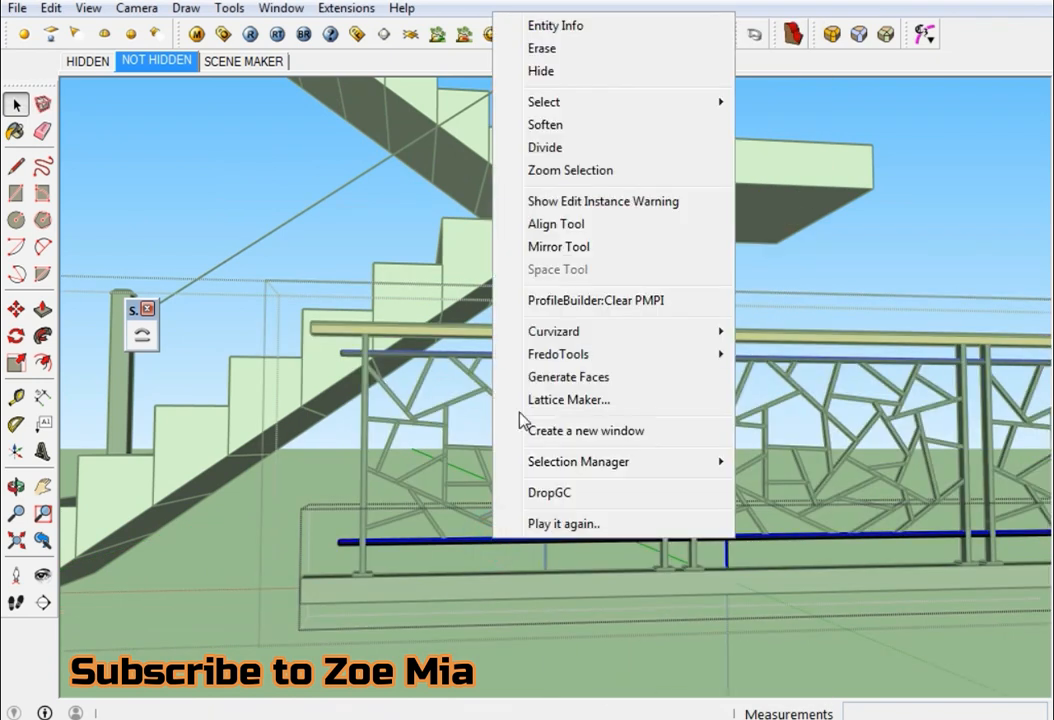
{"action": "left_click", "coordinate": [359, 578]}
{"action": "scroll", "coordinate": [361, 575], "scroll_direction": "up", "scroll_amount": 4}
{"action": "middle_click_drag", "start_coordinate": [363, 526], "coordinate": [320, 520]}
{"action": "scroll", "coordinate": [318, 515], "scroll_direction": "up", "scroll_amount": 4}
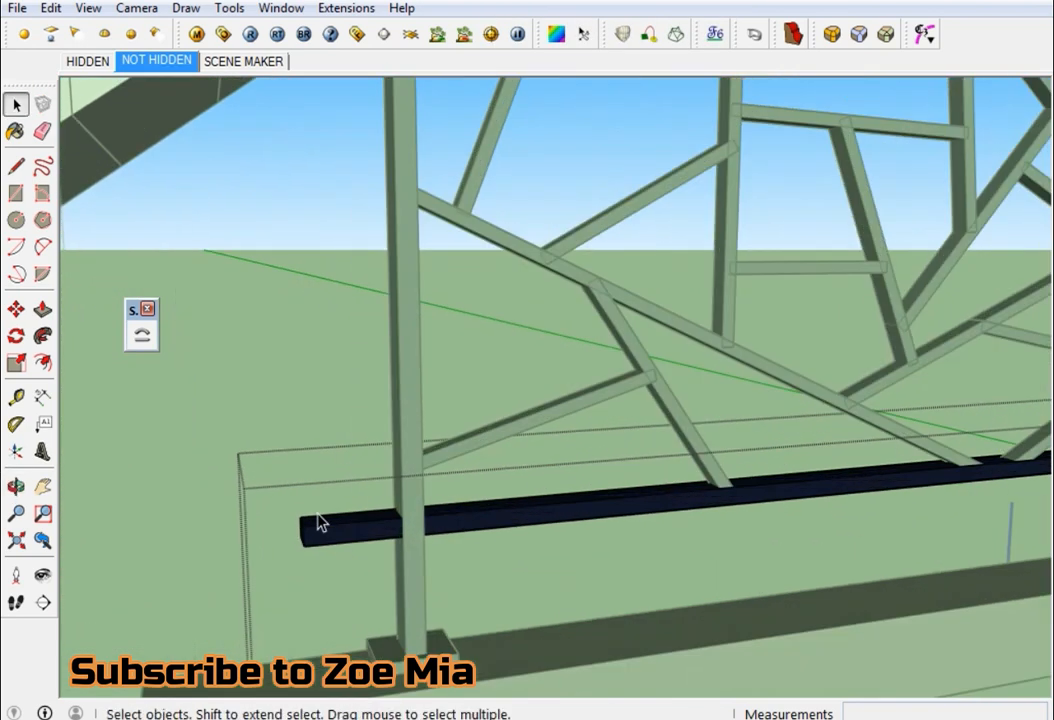
{"action": "left_click", "coordinate": [329, 548]}
{"action": "right_click", "coordinate": [329, 546]}
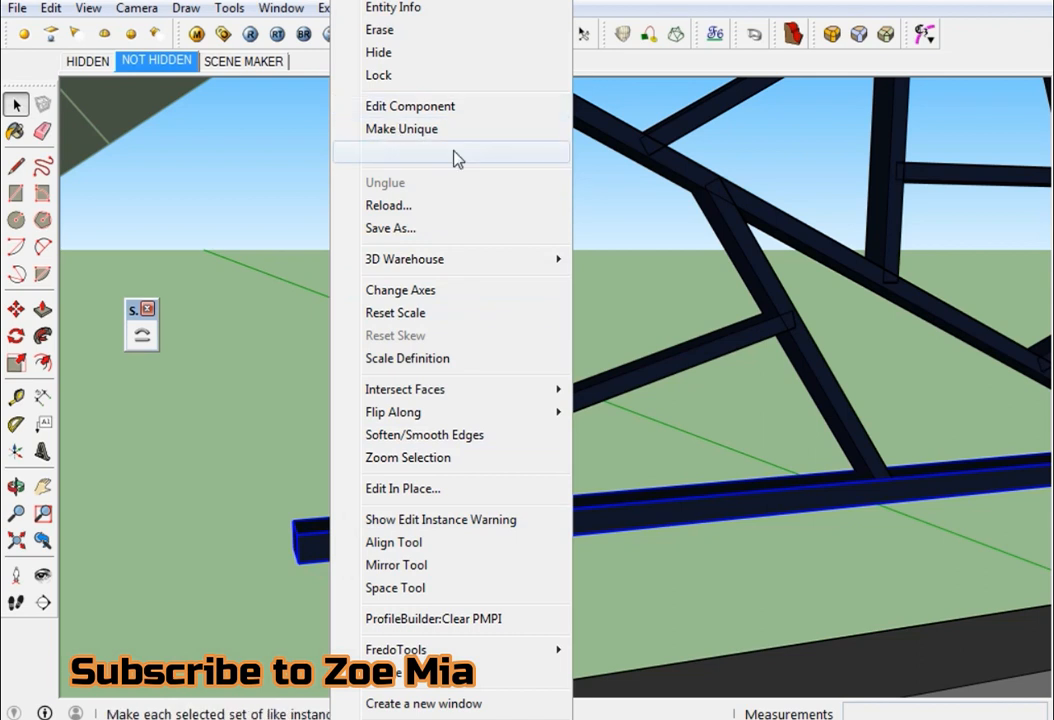
Step: Inspect a diagonal lattice bar in the railing's first panel and check its component options
{"action": "left_click", "coordinate": [684, 347]}
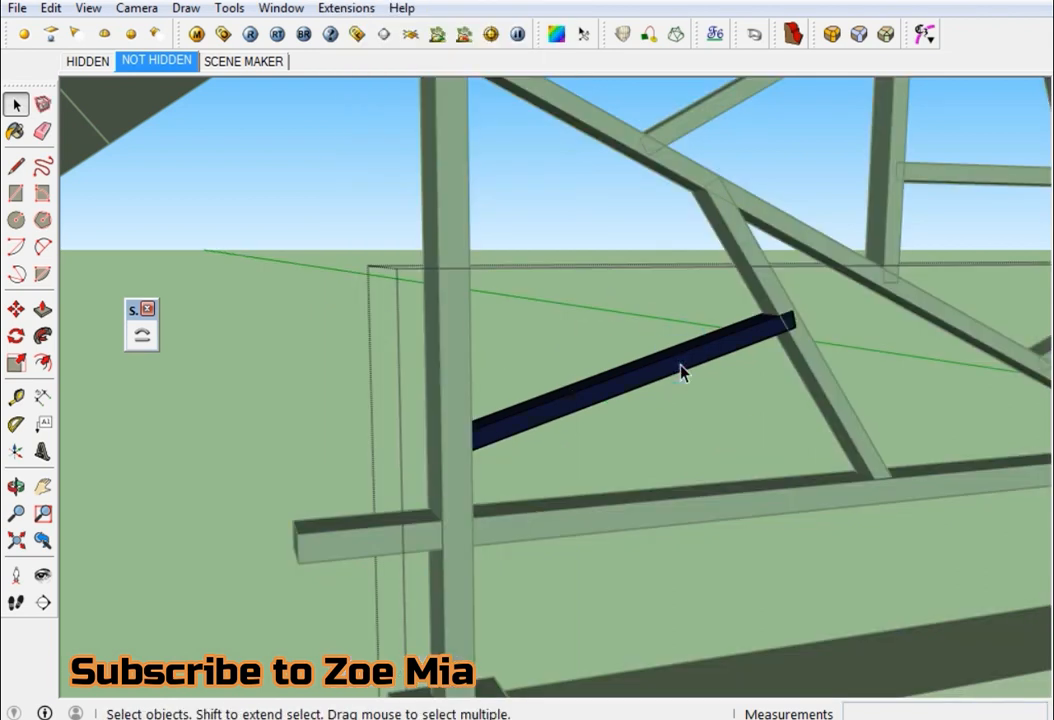
{"action": "left_click", "coordinate": [679, 364]}
{"action": "right_click", "coordinate": [679, 362]}
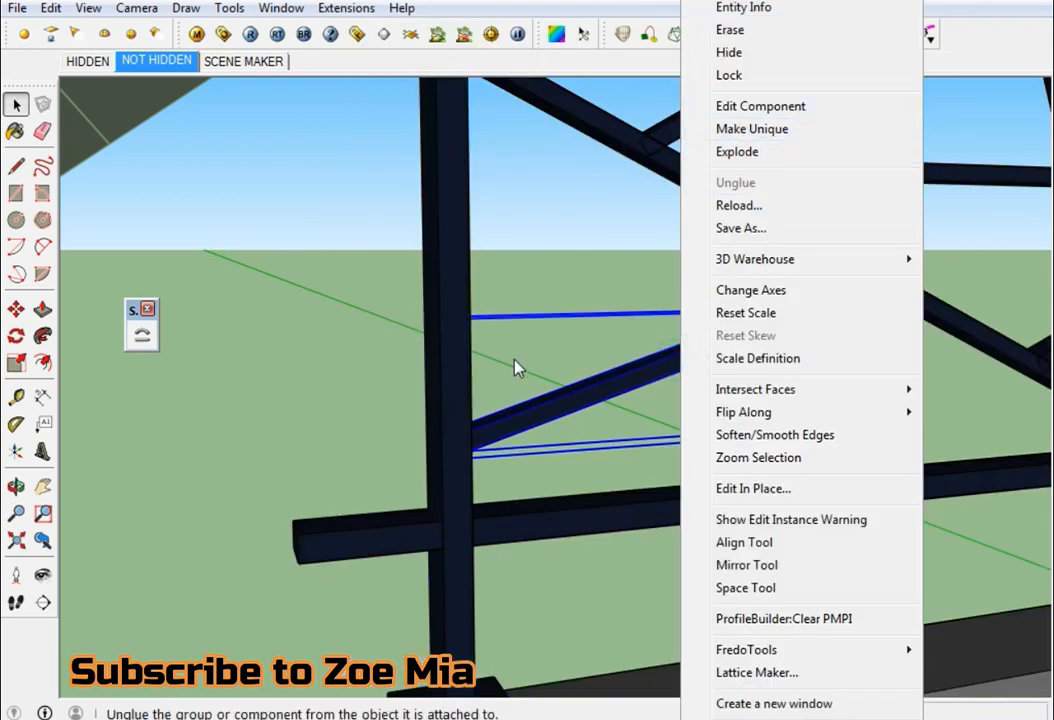
{"action": "left_click", "coordinate": [442, 365]}
{"action": "middle_click_drag", "start_coordinate": [442, 365], "coordinate": [270, 478]}
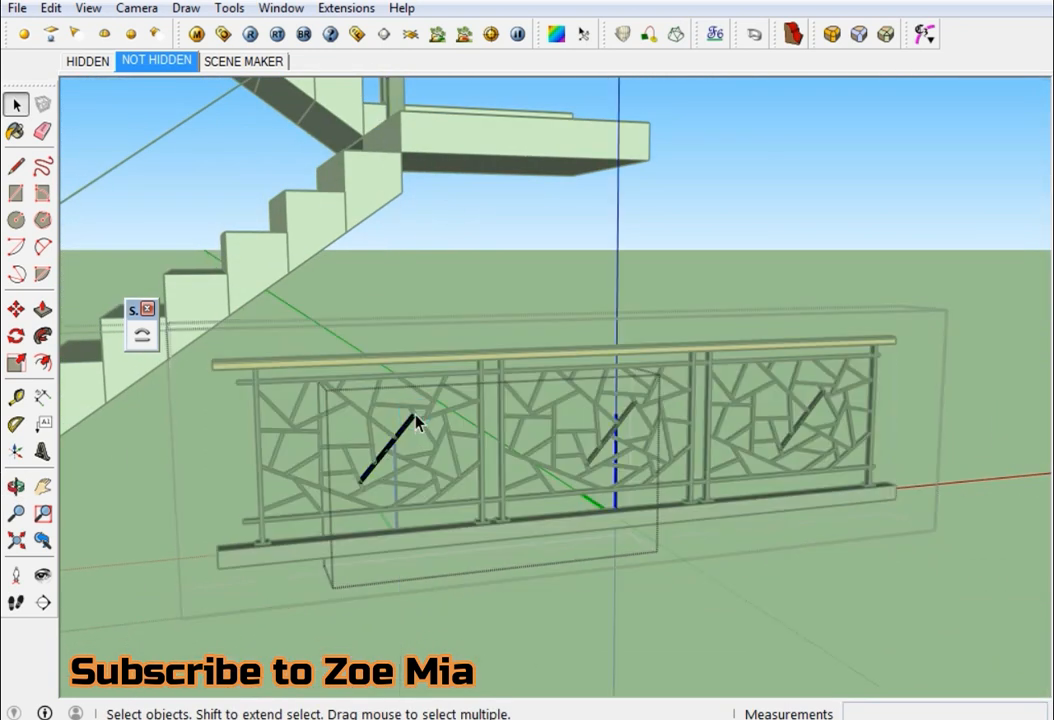
{"action": "scroll", "coordinate": [425, 422], "scroll_direction": "up", "scroll_amount": 5}
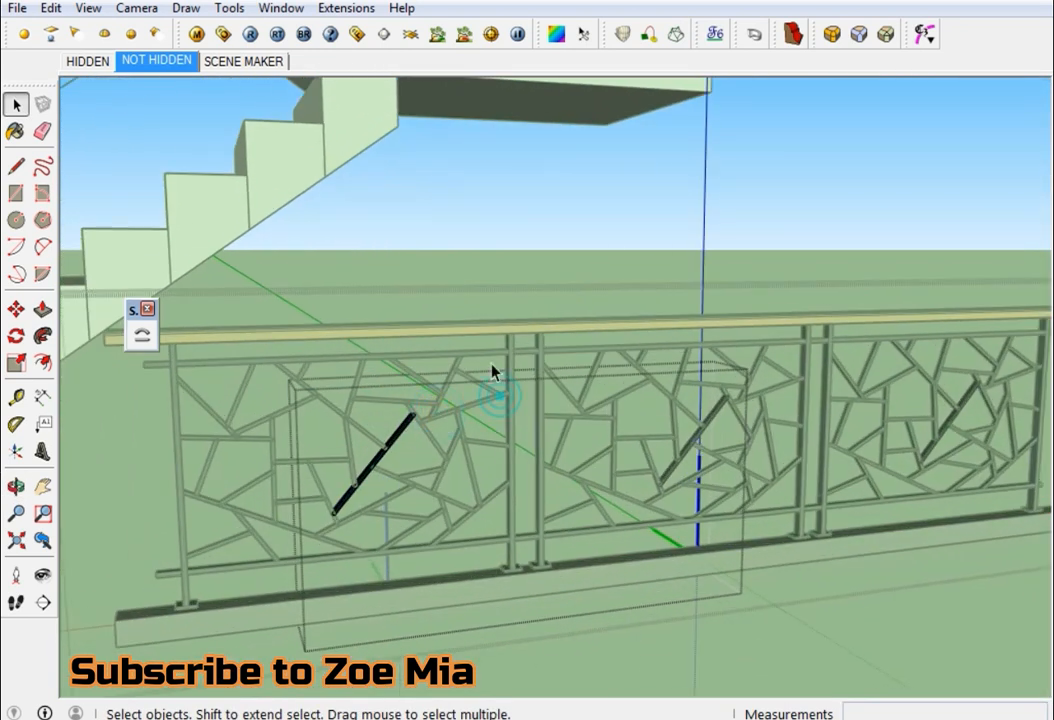
Step: Inspect the wooden handrail on top of the railing and check its component options
{"action": "left_click", "coordinate": [492, 333]}
{"action": "double_click", "coordinate": [492, 333]}
{"action": "left_click", "coordinate": [480, 326]}
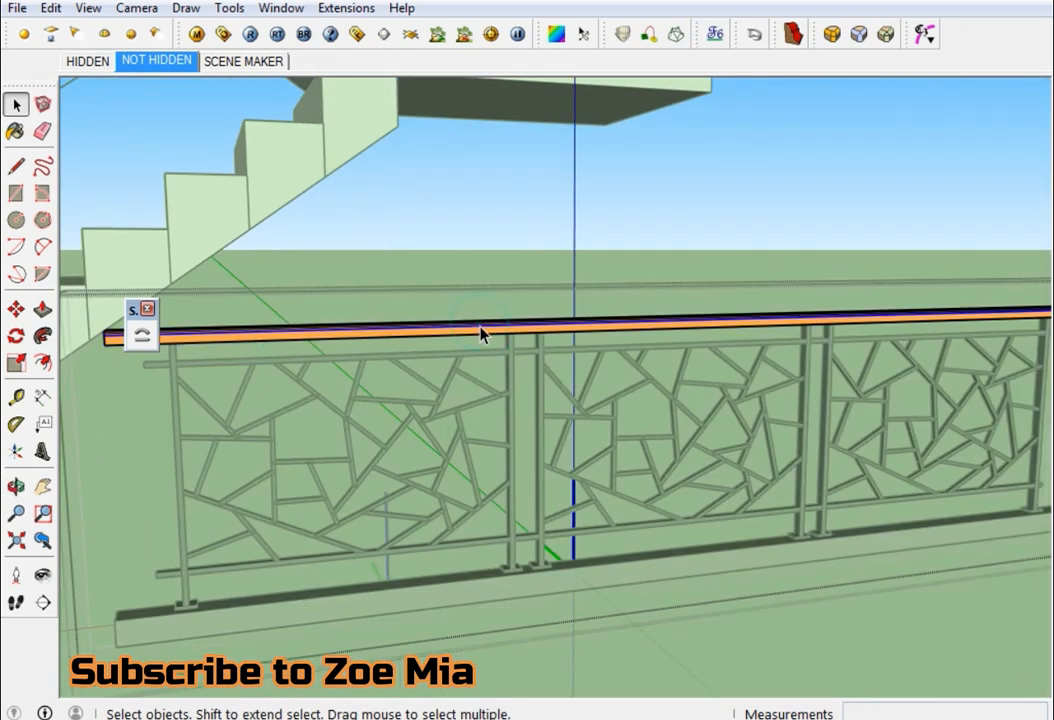
{"action": "key", "text": "Escape"}
{"action": "left_click", "coordinate": [482, 334]}
{"action": "right_click", "coordinate": [482, 334]}
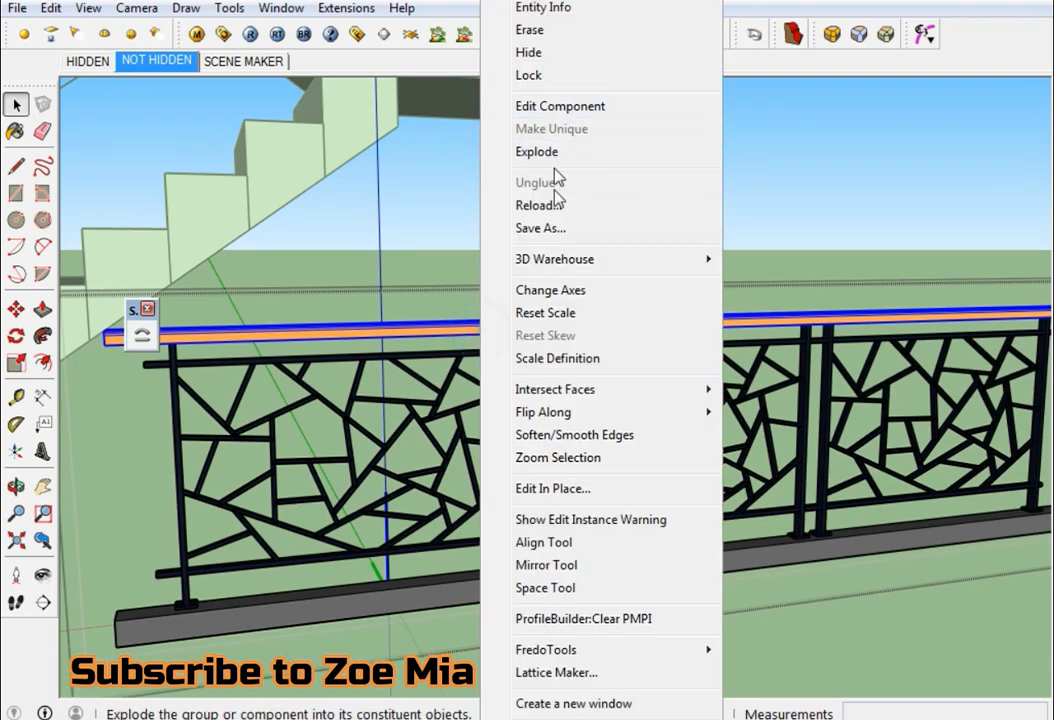
{"action": "left_click", "coordinate": [405, 361]}
Step: Window-select the posts and lattice bars around the middle panel, and leave the railing's editing mode
{"action": "scroll", "coordinate": [447, 461], "scroll_direction": "down", "scroll_amount": 3}
{"action": "left_click_drag", "start_coordinate": [620, 468], "coordinate": [430, 580]}
{"action": "left_click_drag", "start_coordinate": [715, 402], "coordinate": [482, 456]}
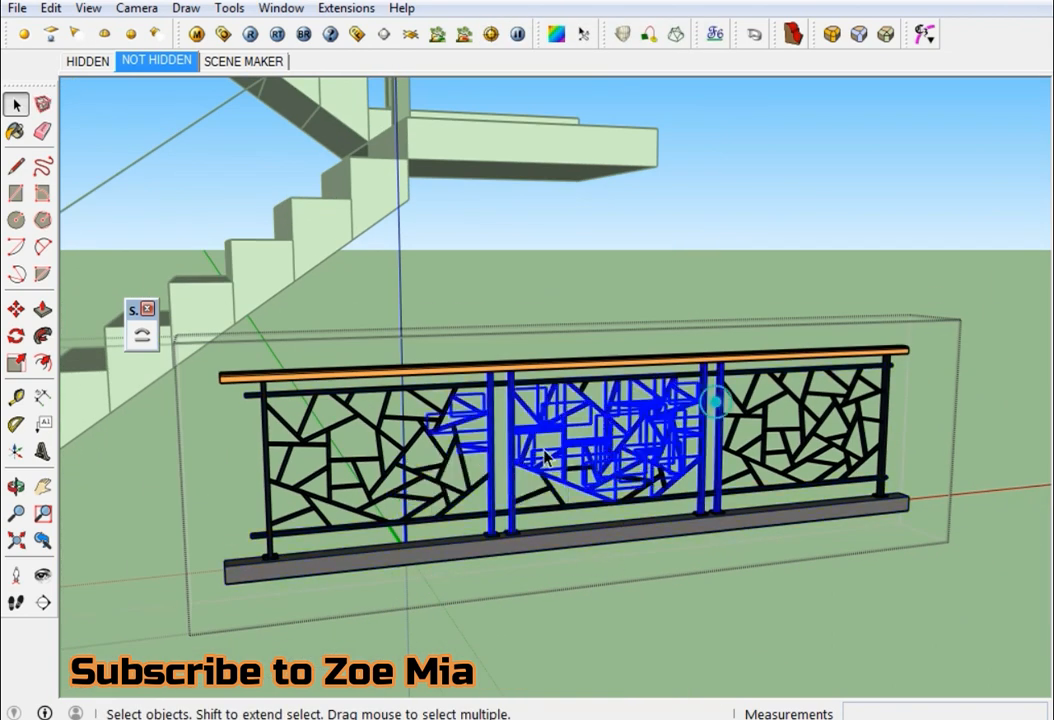
{"action": "left_click", "coordinate": [705, 612]}
{"action": "scroll", "coordinate": [648, 598], "scroll_direction": "down", "scroll_amount": 5}
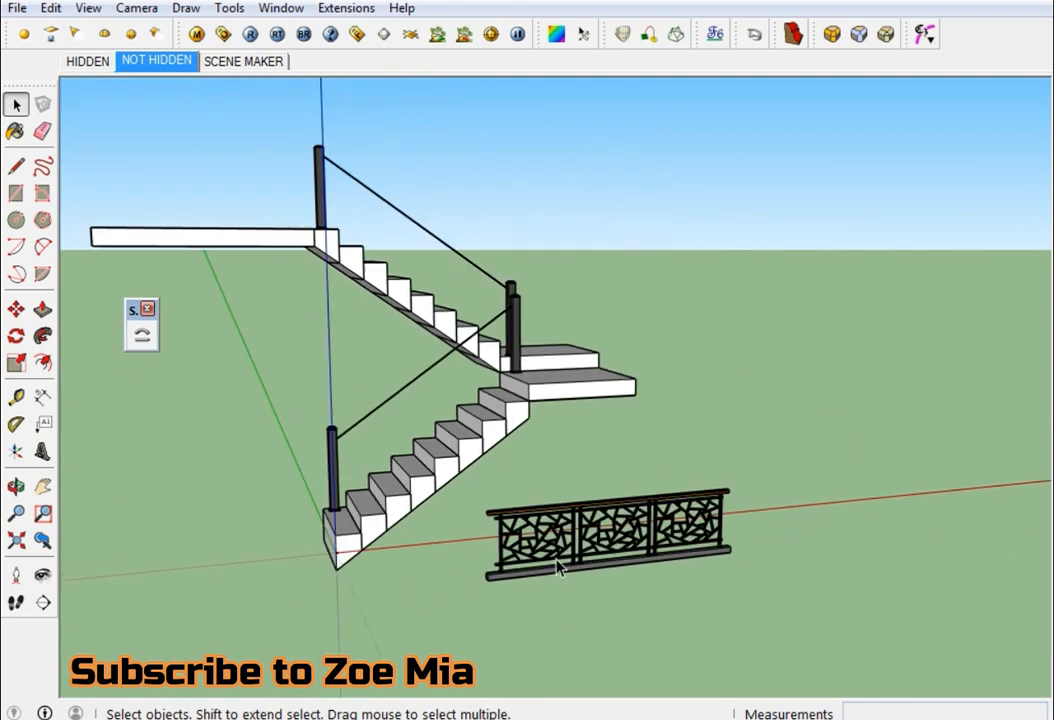
{"action": "middle_click_drag", "start_coordinate": [561, 564], "coordinate": [494, 574]}
{"action": "scroll", "coordinate": [462, 556], "scroll_direction": "up", "scroll_amount": 2}
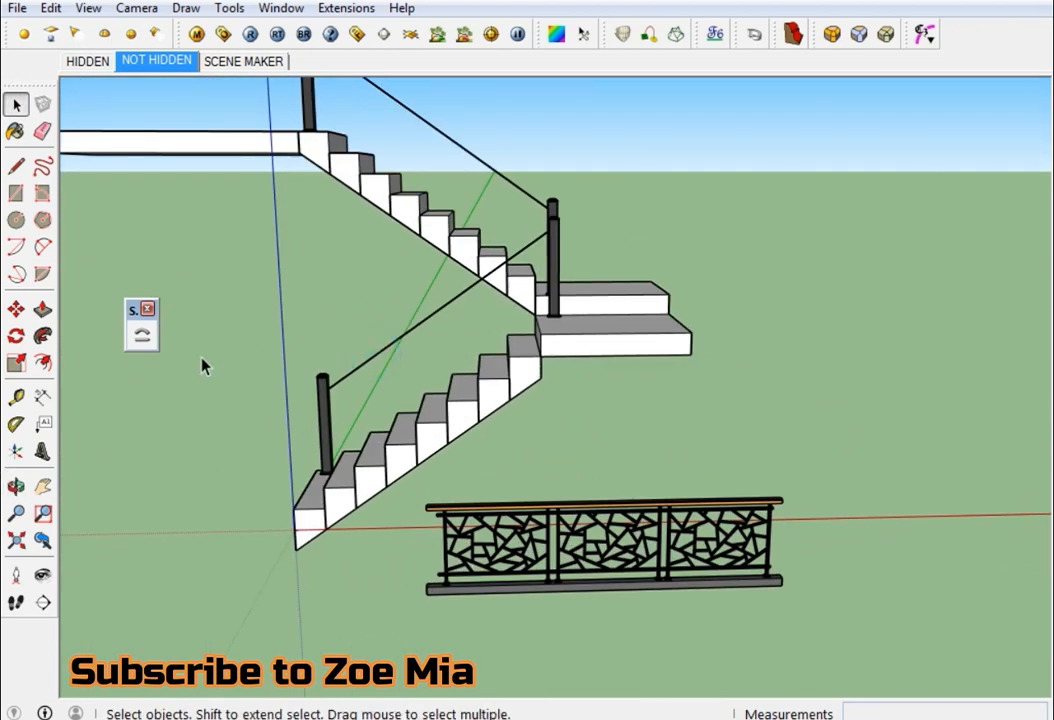
{"action": "left_click", "coordinate": [652, 500]}
{"action": "left_click", "coordinate": [141, 336]}
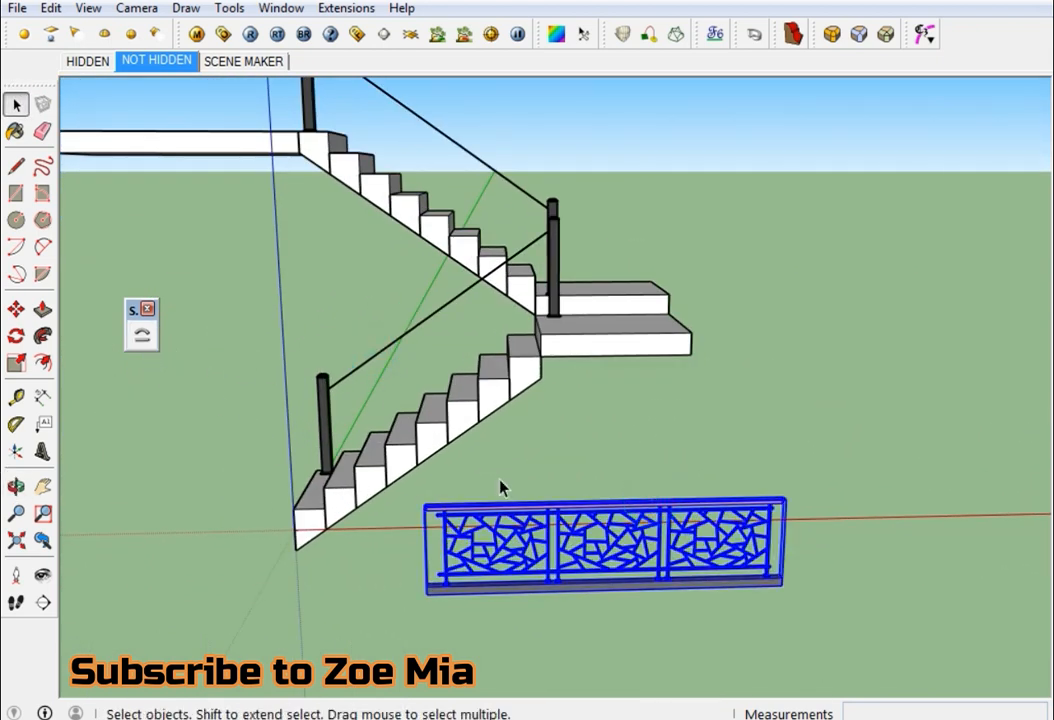
{"action": "left_click", "coordinate": [140, 338]}
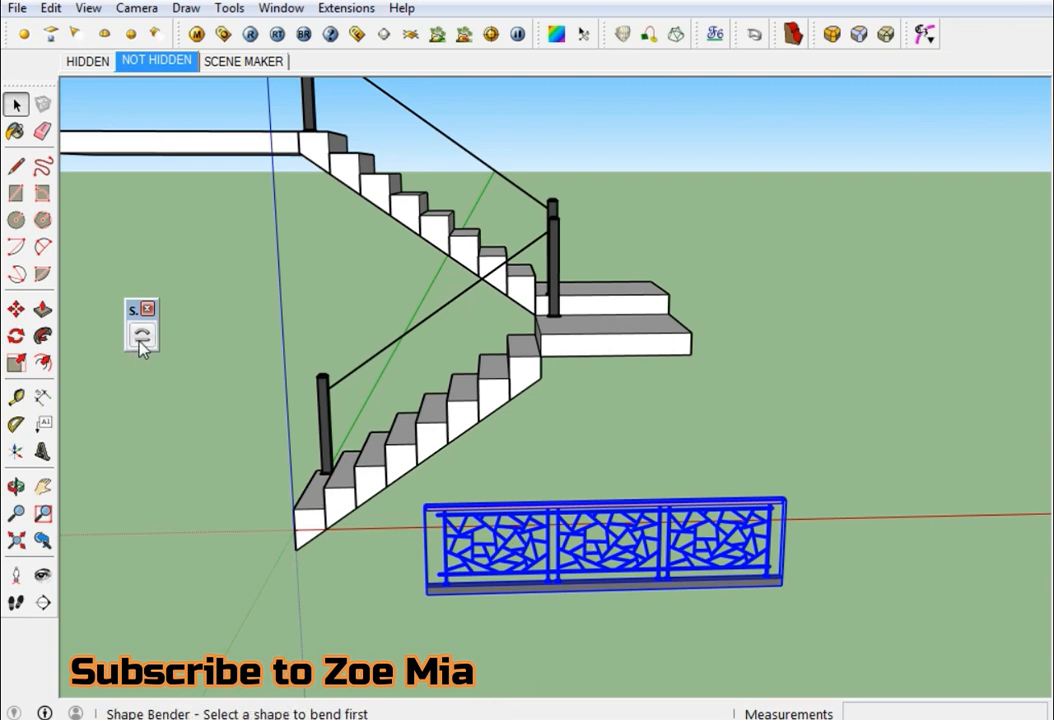
{"action": "left_click", "coordinate": [139, 341]}
{"action": "middle_click_drag", "start_coordinate": [459, 620], "coordinate": [438, 267]}
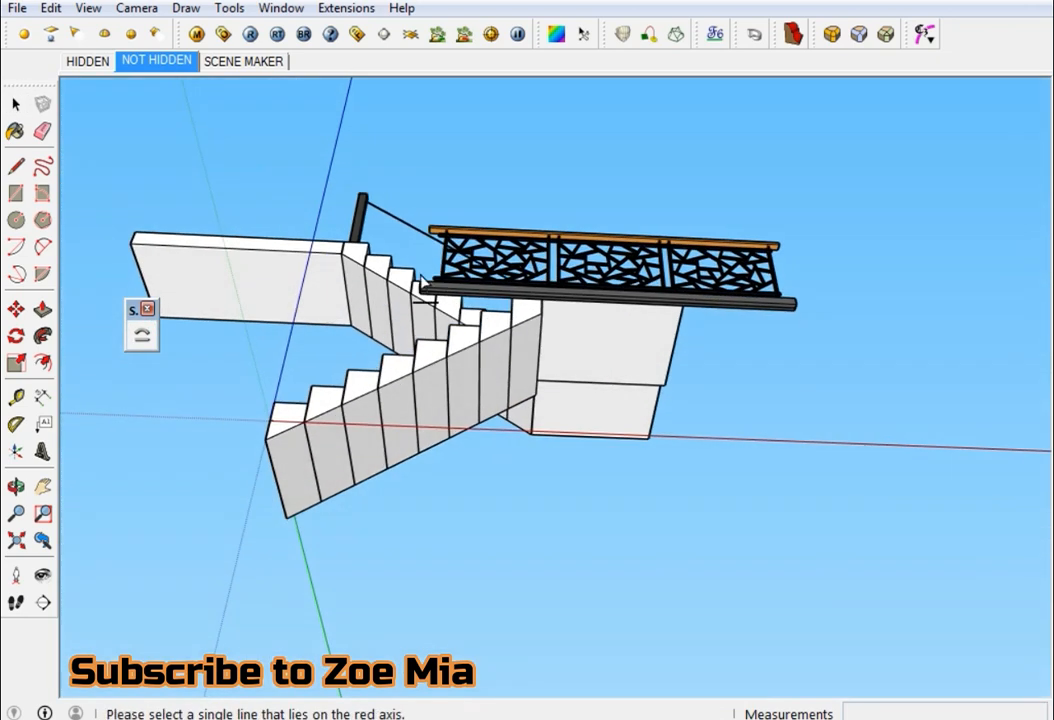
{"action": "scroll", "coordinate": [440, 300], "scroll_direction": "up", "scroll_amount": 3}
{"action": "scroll", "coordinate": [570, 450], "scroll_direction": "down", "scroll_amount": 4}
{"action": "middle_click_drag", "start_coordinate": [572, 459], "coordinate": [567, 690]}
{"action": "scroll", "coordinate": [542, 560], "scroll_direction": "up", "scroll_amount": 4}
{"action": "key", "text": "space"}
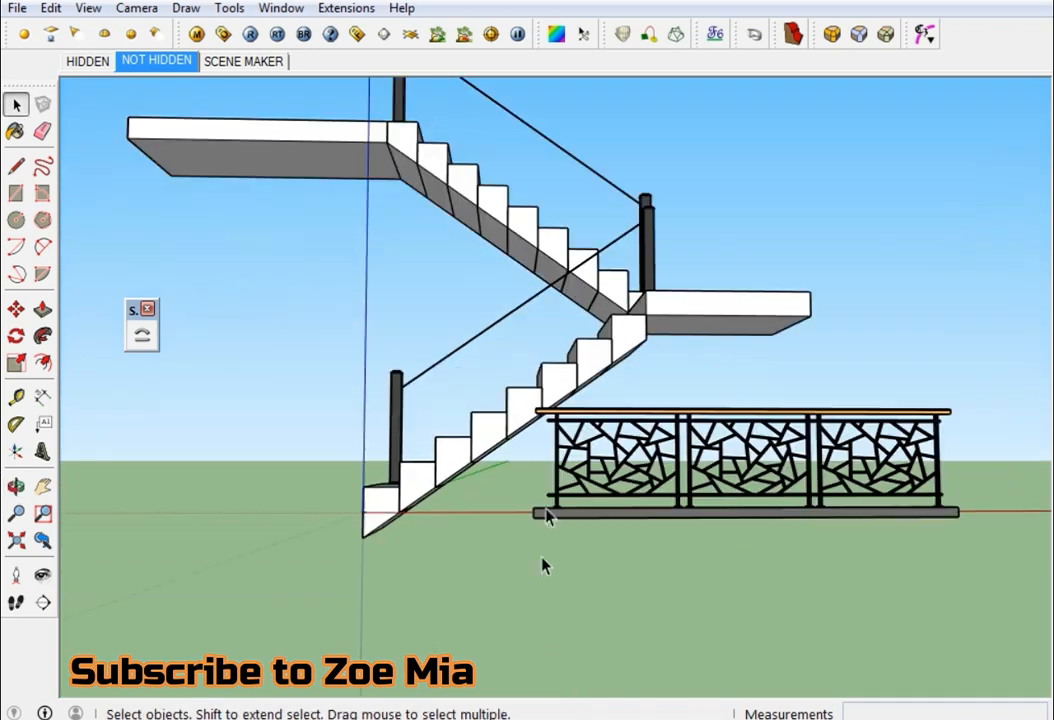
{"action": "left_click", "coordinate": [146, 338]}
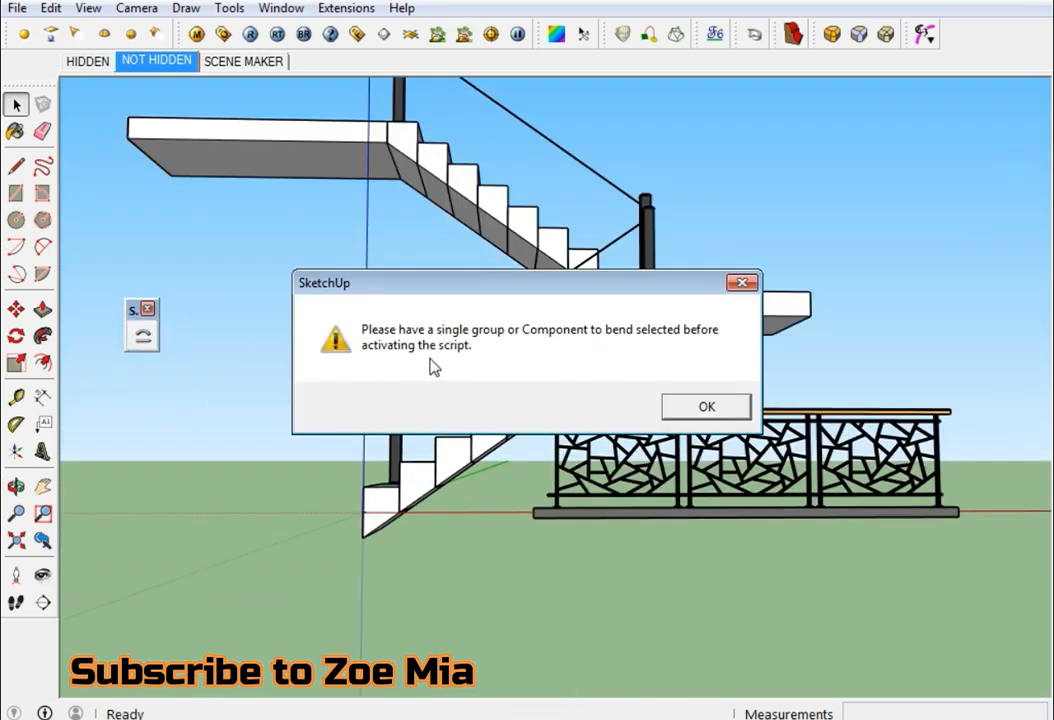
{"action": "left_click", "coordinate": [706, 407]}
Step: Start Shape Bender on the flat railing, picking the line along its base and the lower flight's sloped guide line as the curve
{"action": "scroll", "coordinate": [710, 460], "scroll_direction": "up", "scroll_amount": 2}
{"action": "left_click", "coordinate": [650, 475]}
{"action": "scroll", "coordinate": [650, 475], "scroll_direction": "up", "scroll_amount": 2}
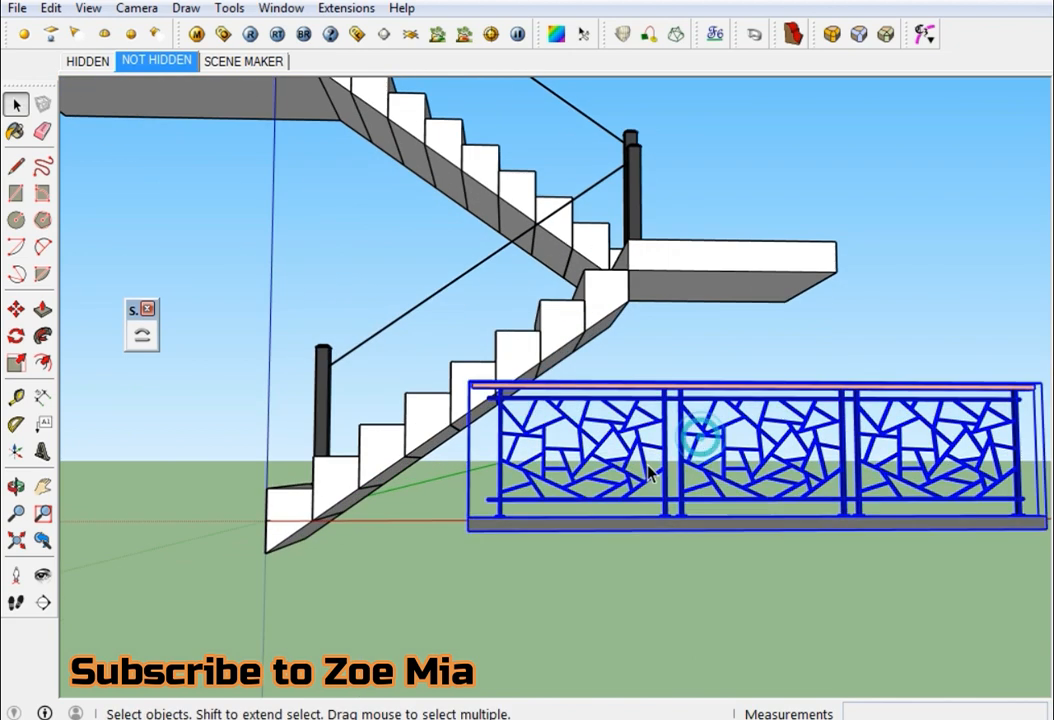
{"action": "left_click", "coordinate": [141, 336]}
{"action": "scroll", "coordinate": [617, 513], "scroll_direction": "up", "scroll_amount": 3}
{"action": "middle_click_drag", "start_coordinate": [617, 513], "coordinate": [442, 376]}
{"action": "left_click", "coordinate": [619, 190]}
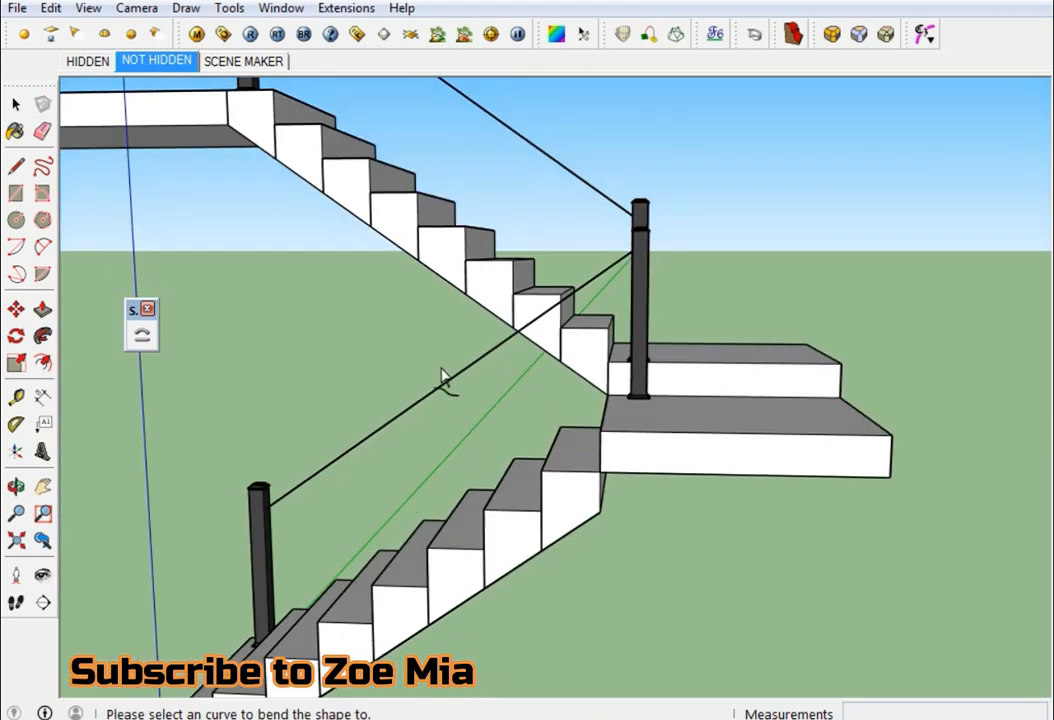
{"action": "scroll", "coordinate": [336, 532], "scroll_direction": "up", "scroll_amount": 4}
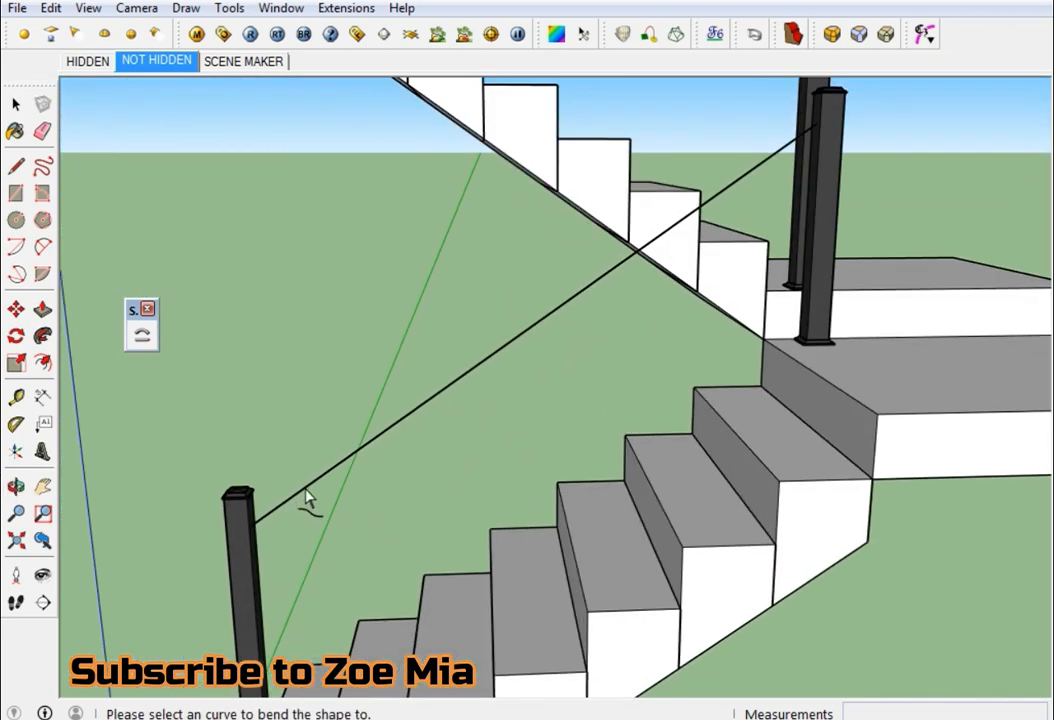
{"action": "left_click", "coordinate": [306, 489]}
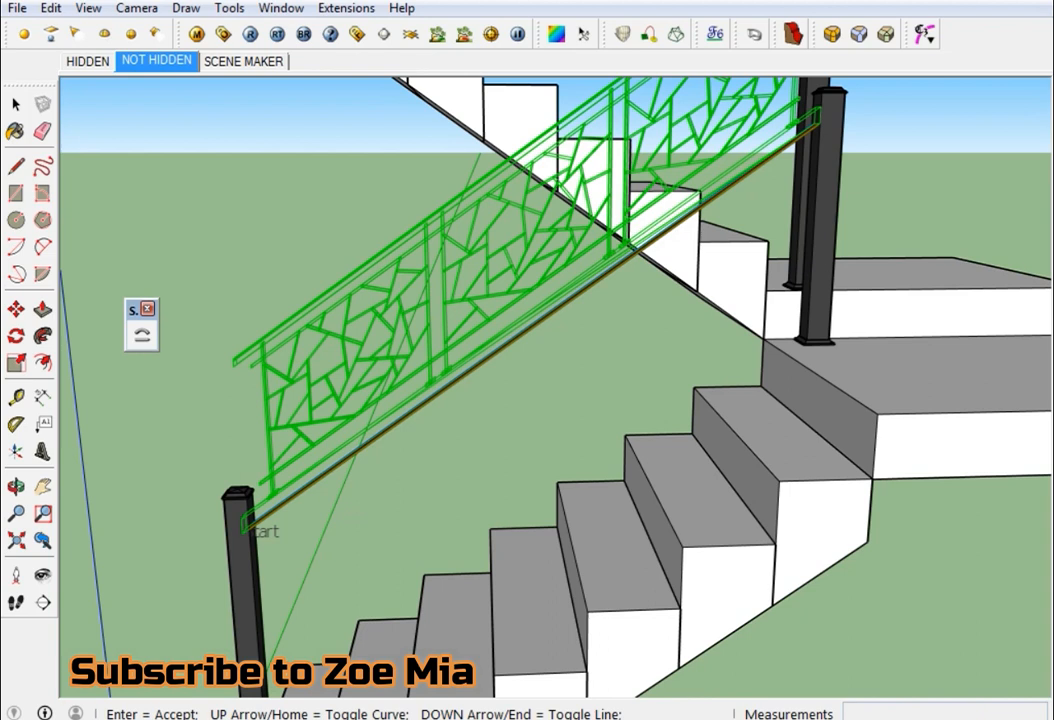
Step: Flip the start and end of the guide curve in the bend preview, and flip them back
{"action": "scroll", "coordinate": [461, 494], "scroll_direction": "down", "scroll_amount": 5}
{"action": "mouse_move", "coordinate": [513, 508]}
{"action": "middle_mouse_down"}
{"action": "mouse_move", "coordinate": [463, 496]}
{"action": "mouse_move", "coordinate": [390, 557]}
{"action": "middle_mouse_up"}
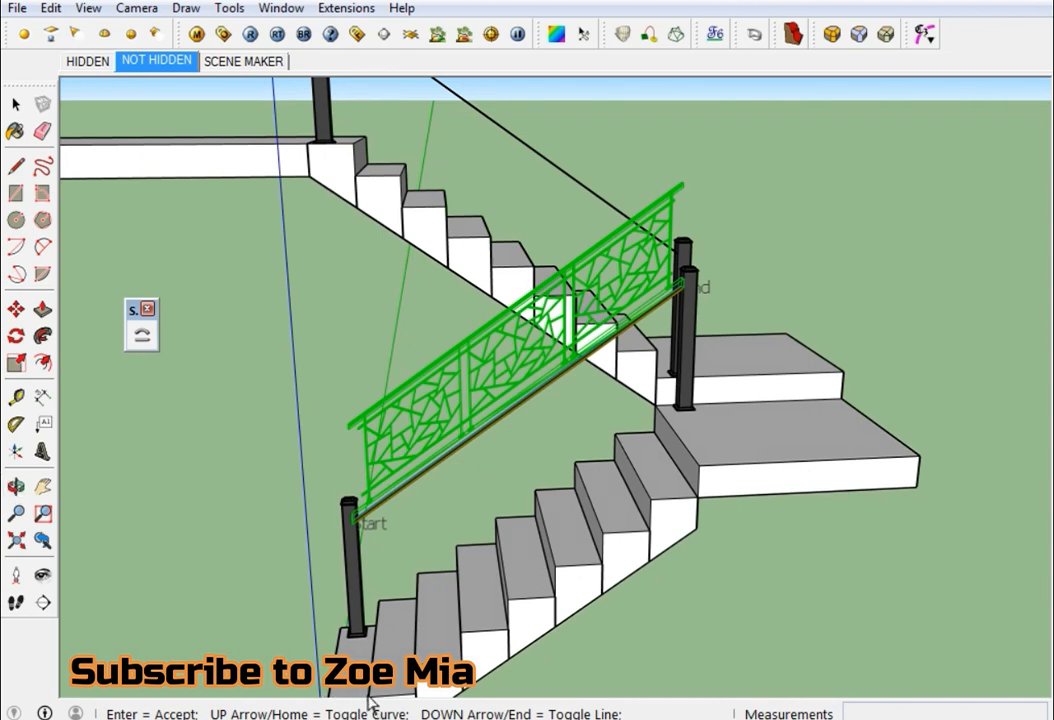
{"action": "key", "text": "Up"}
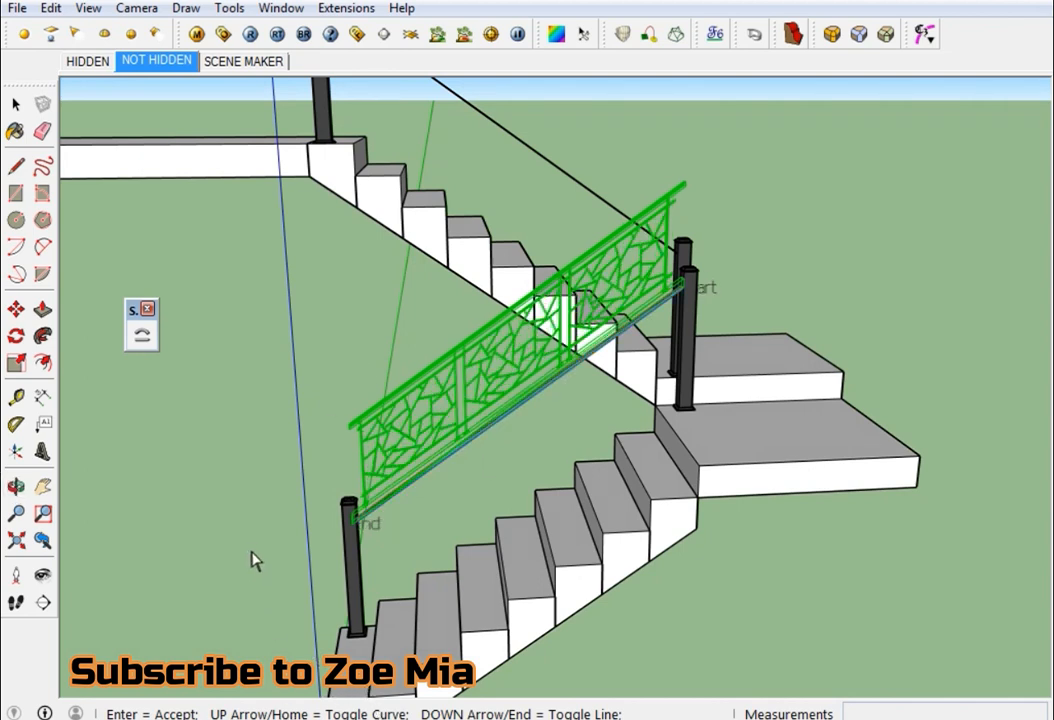
{"action": "scroll", "coordinate": [254, 550], "scroll_direction": "down", "scroll_amount": 1}
{"action": "middle_click_drag", "start_coordinate": [272, 538], "coordinate": [345, 552]}
{"action": "key", "text": "Up"}
{"action": "scroll", "coordinate": [345, 551], "scroll_direction": "up", "scroll_amount": 2}
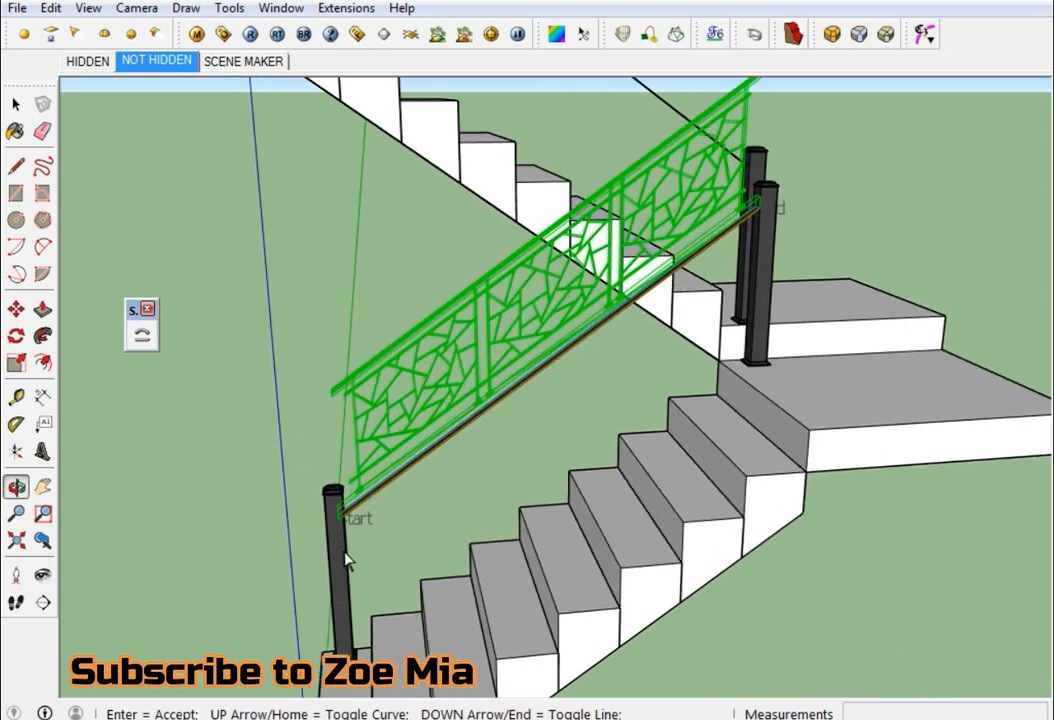
Step: Toggle the direction of the railing's base line repeatedly to compare the resulting bend previews
{"action": "key", "text": "Down"}
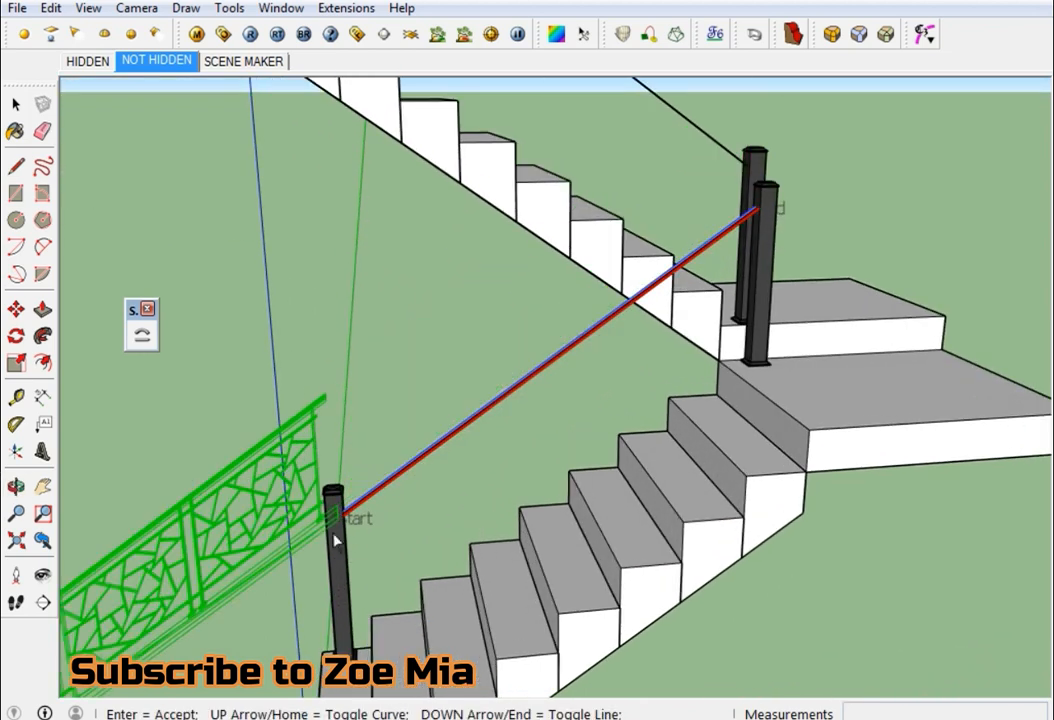
{"action": "key", "text": "Down"}
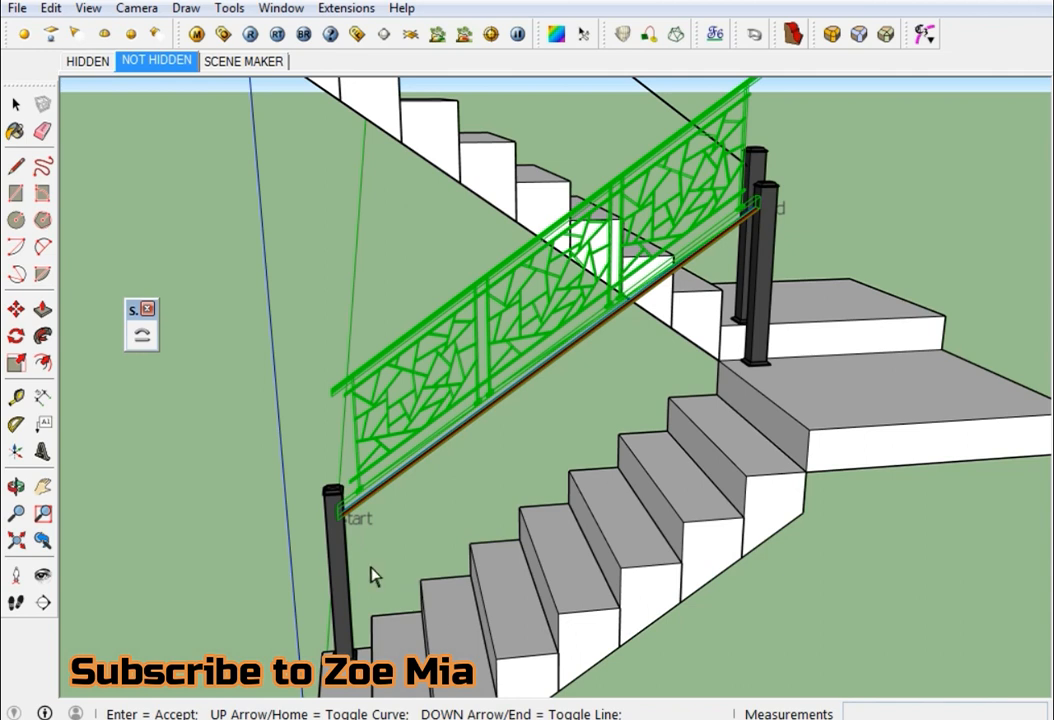
{"action": "key", "text": "Down"}
{"action": "key", "text": "Down"}
{"action": "key", "text": "Down"}
{"action": "key", "text": "Down"}
{"action": "scroll", "coordinate": [333, 552], "scroll_direction": "up", "scroll_amount": 2}
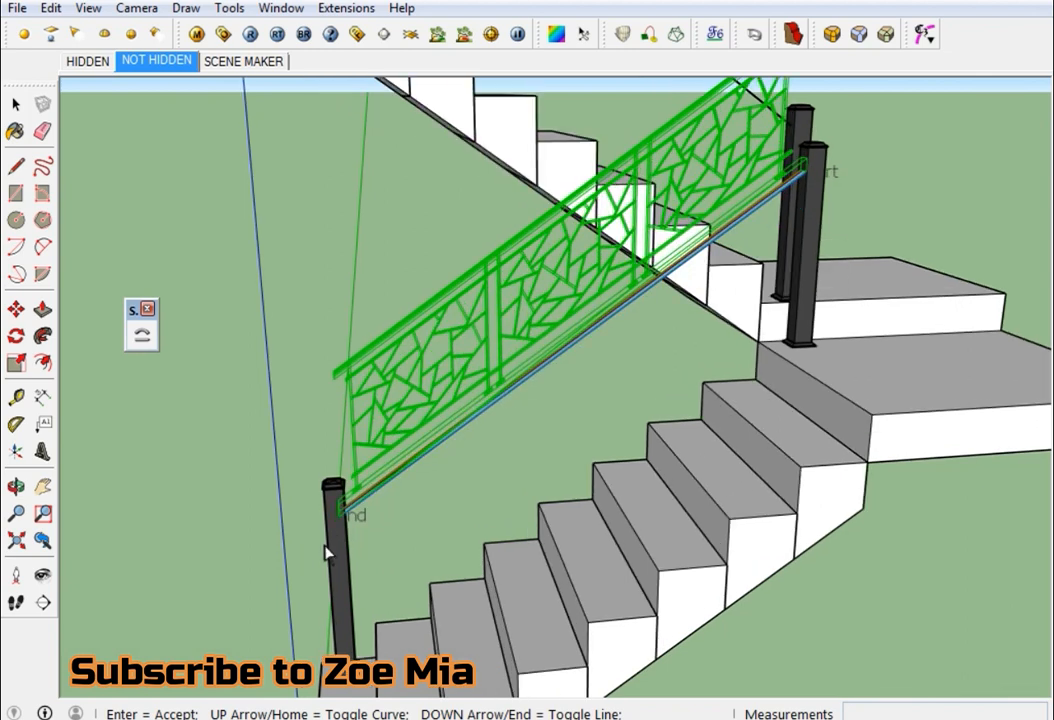
{"action": "key", "text": "Down"}
{"action": "key", "text": "Down"}
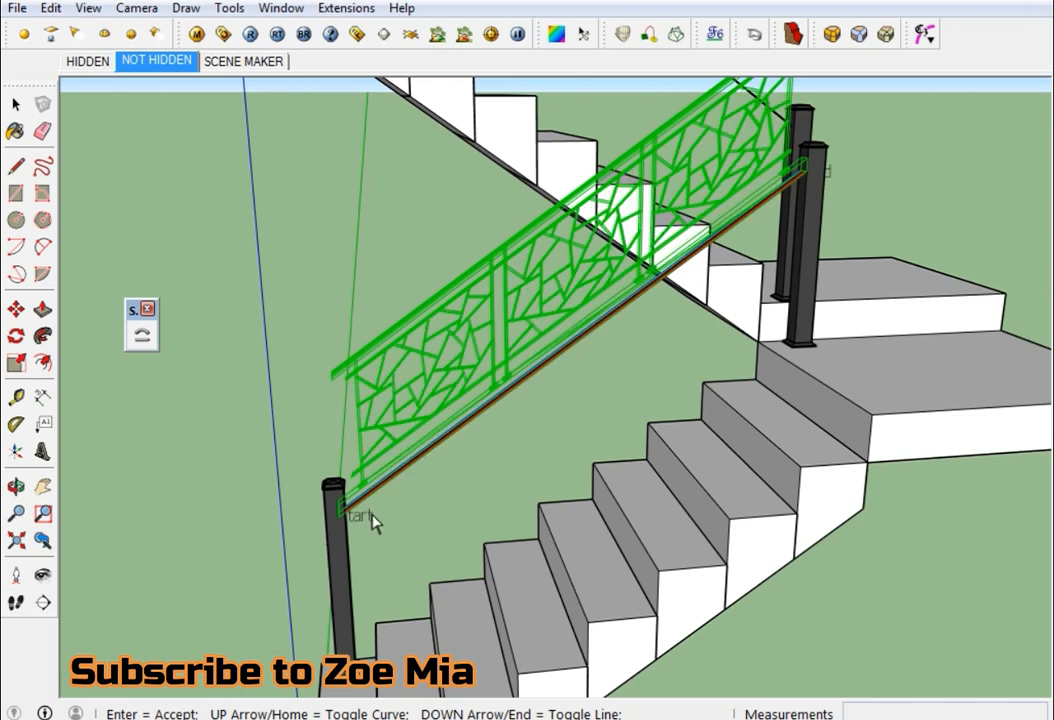
Step: Compare the Start and End labels on the guide curve with those on the flat railing, toggling the curve direction
{"action": "middle_click_drag", "start_coordinate": [352, 540], "coordinate": [463, 487]}
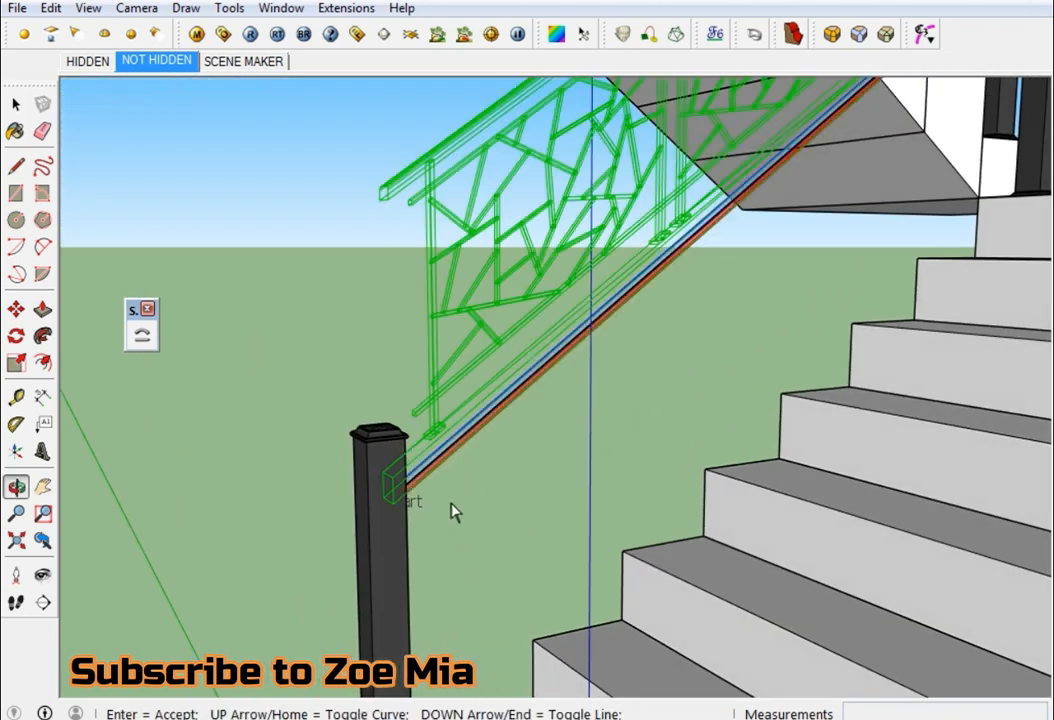
{"action": "scroll", "coordinate": [380, 540], "scroll_direction": "down", "scroll_amount": 10}
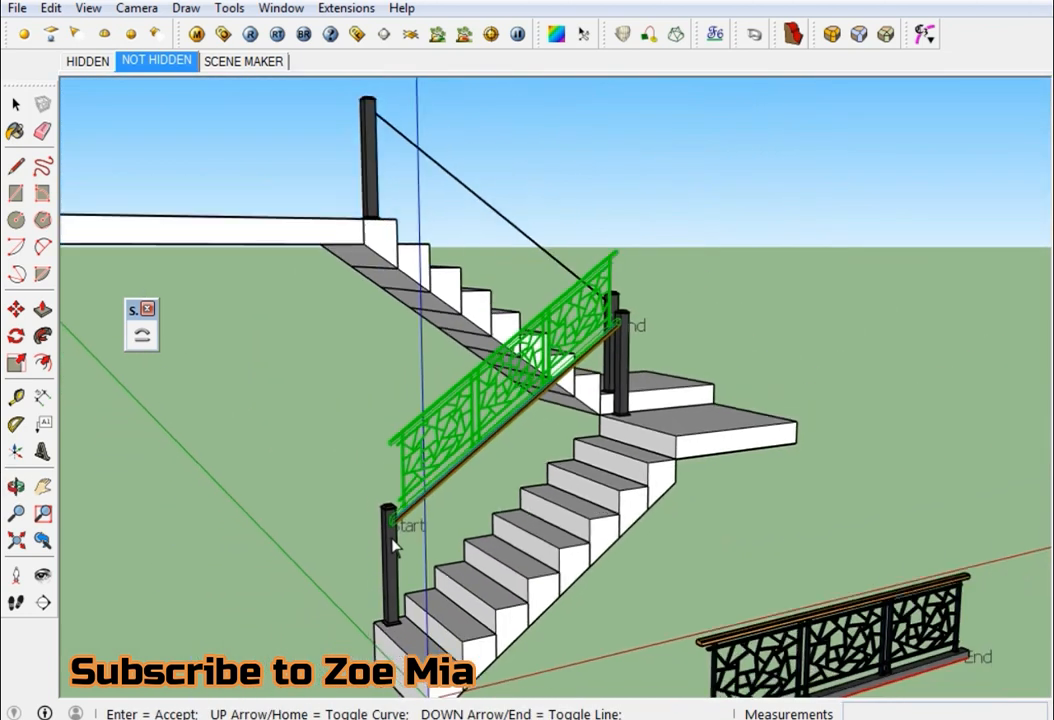
{"action": "scroll", "coordinate": [402, 562], "scroll_direction": "down", "scroll_amount": 3}
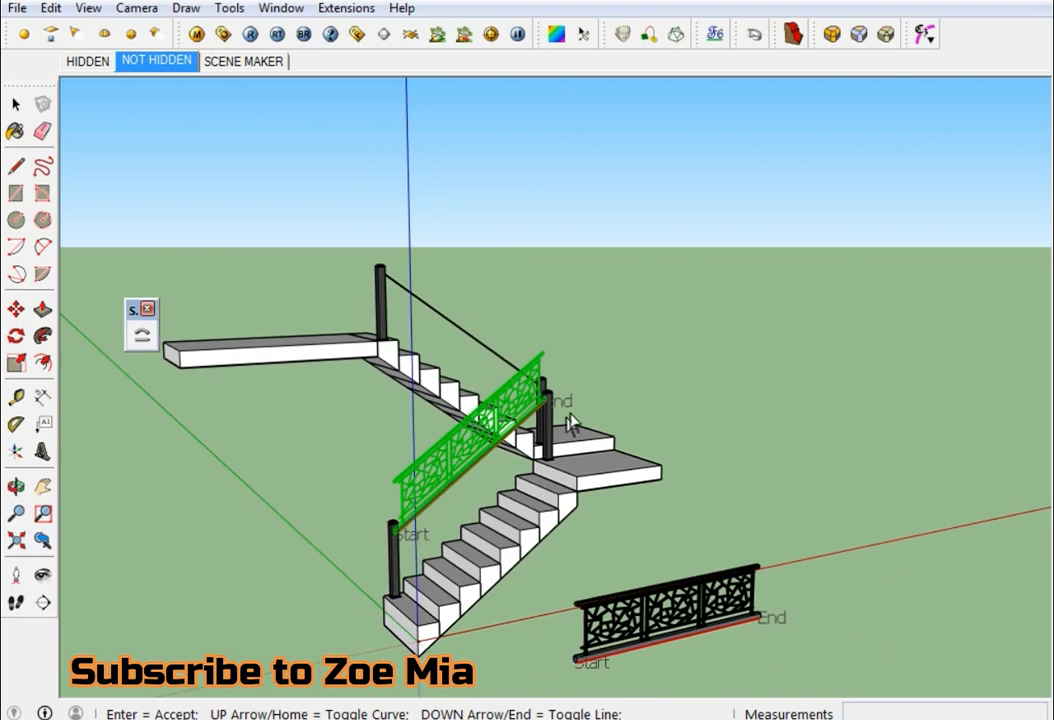
{"action": "key", "text": "Up"}
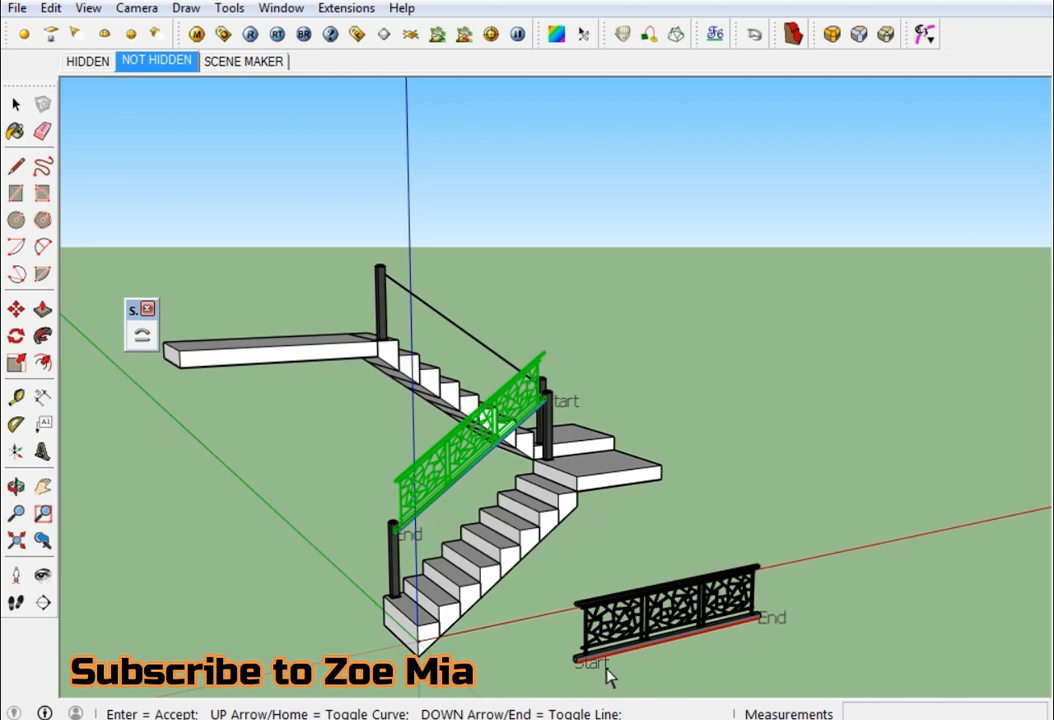
{"action": "key", "text": "Up"}
Step: Accept the bend of the railing along the lower flight's guide line, with the start at the bottom post
{"action": "scroll", "coordinate": [373, 569], "scroll_direction": "up", "scroll_amount": 5}
{"action": "middle_click_drag", "start_coordinate": [400, 552], "coordinate": [391, 467]}
{"action": "key", "text": "Return"}
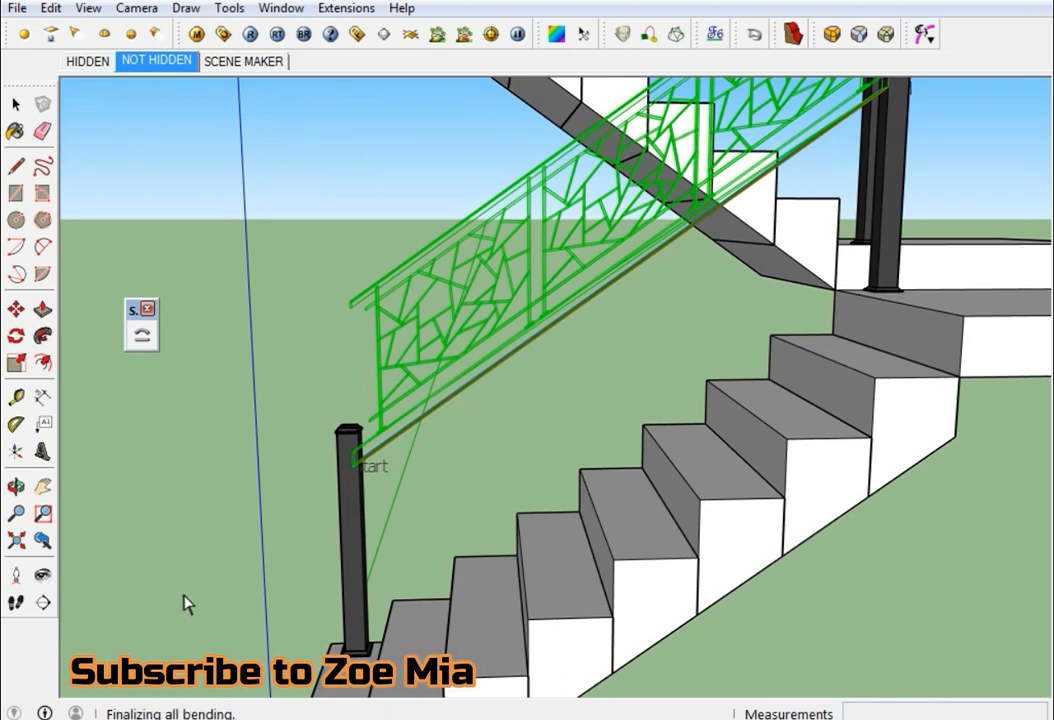
Step: Move the bent railing down about 2' 2 13/16" so its handrail end meets the guide line at the bottom post
{"action": "left_click", "coordinate": [370, 453]}
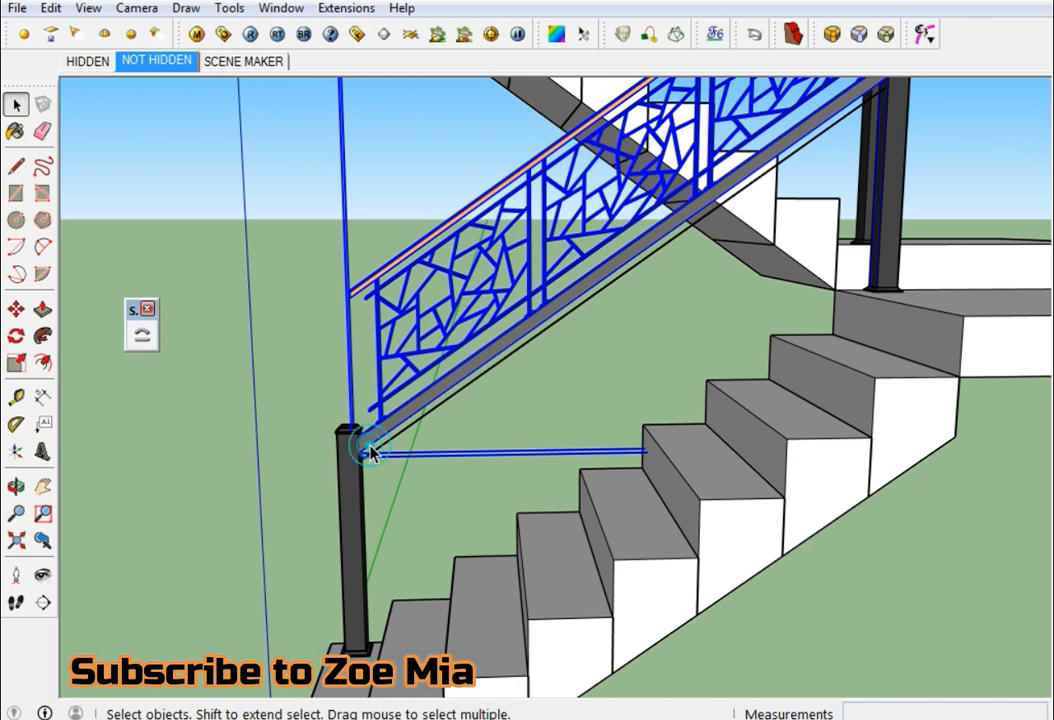
{"action": "scroll", "coordinate": [362, 460], "scroll_direction": "up", "scroll_amount": 2}
{"action": "scroll", "coordinate": [348, 204], "scroll_direction": "up", "scroll_amount": 6}
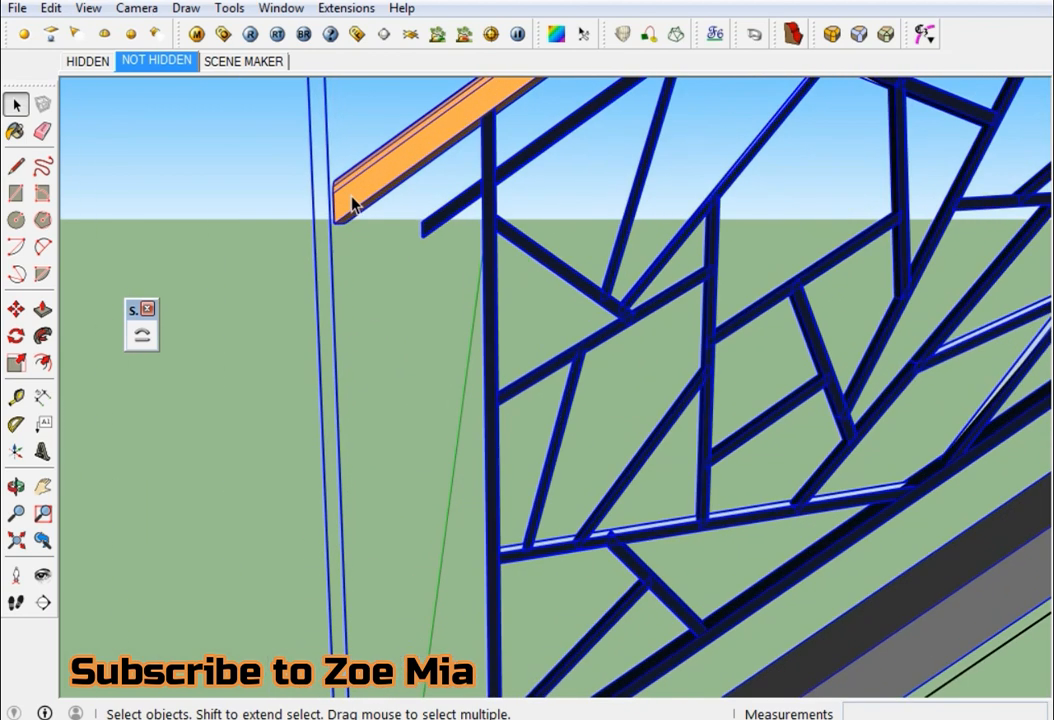
{"action": "key", "text": "m"}
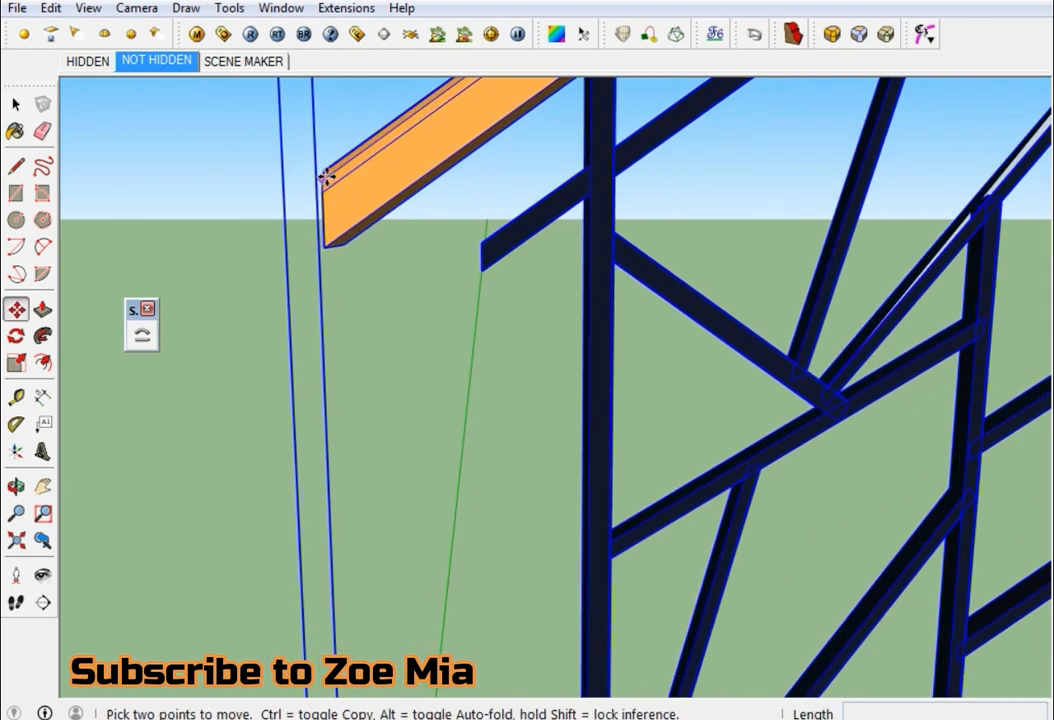
{"action": "left_click", "coordinate": [323, 178]}
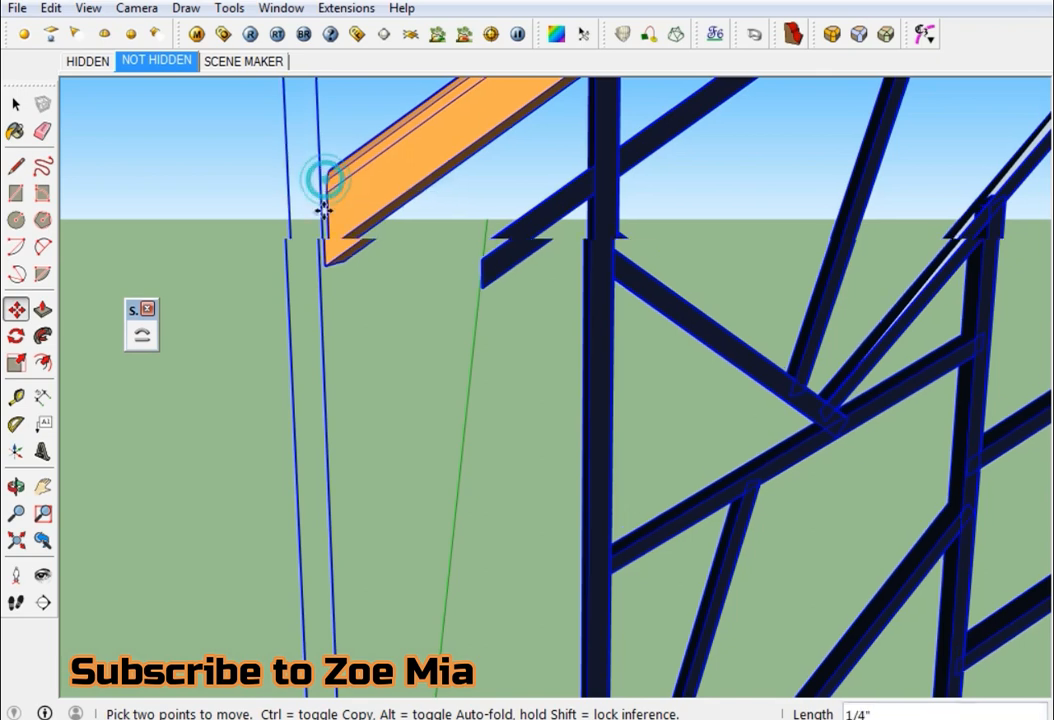
{"action": "scroll", "coordinate": [345, 340], "scroll_direction": "down", "scroll_amount": 6}
{"action": "middle_click_drag", "start_coordinate": [371, 495], "coordinate": [440, 590]}
{"action": "middle_click_drag", "start_coordinate": [440, 590], "coordinate": [560, 120], "text": "shift"}
{"action": "scroll", "coordinate": [487, 345], "scroll_direction": "up", "scroll_amount": 3}
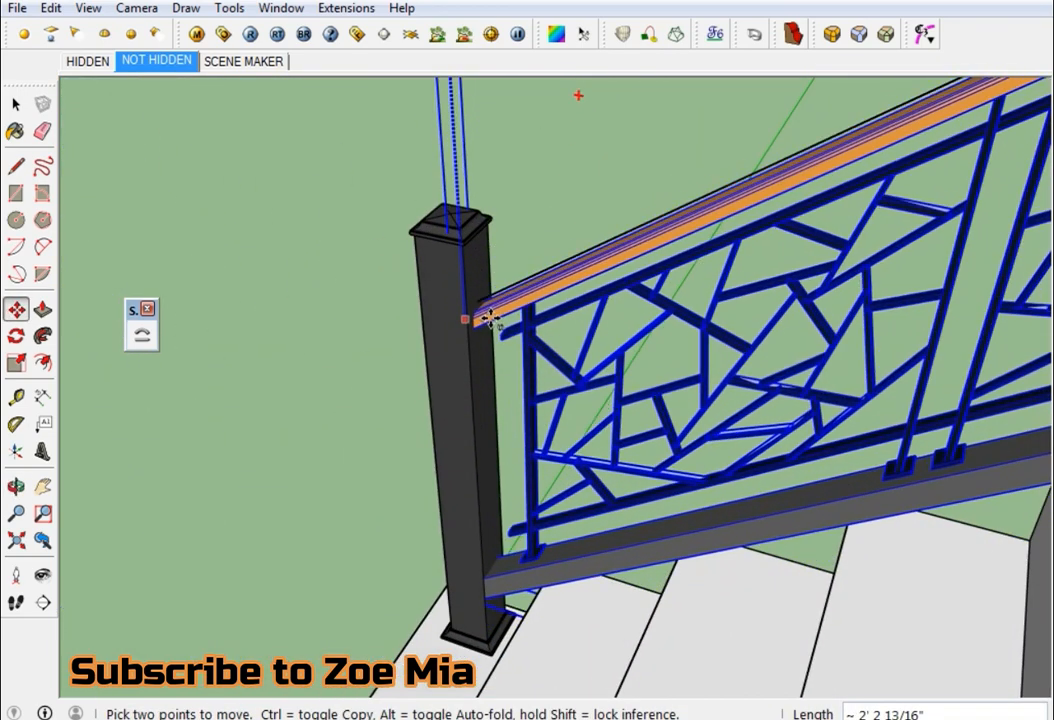
{"action": "scroll", "coordinate": [489, 318], "scroll_direction": "up", "scroll_amount": 5}
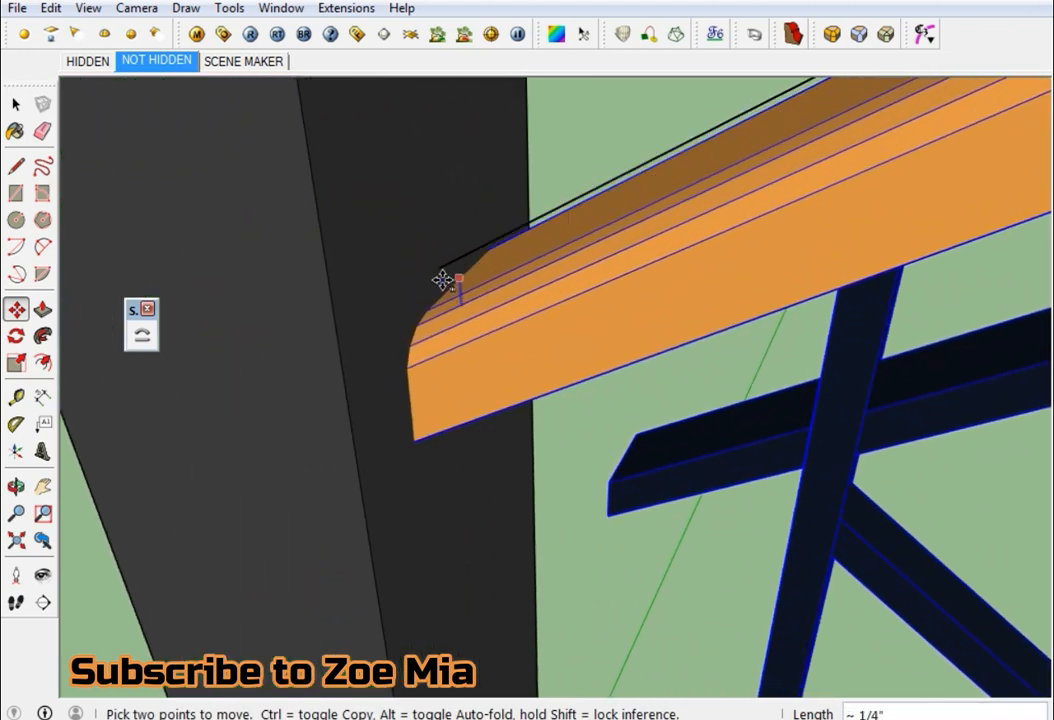
{"action": "left_click", "coordinate": [431, 268]}
Step: Raise the bent railing slightly to align the handrail's top with the guide line, and deselect it
{"action": "mouse_move", "coordinate": [440, 272]}
{"action": "middle_mouse_down"}
{"action": "mouse_move", "coordinate": [471, 162]}
{"action": "mouse_move", "coordinate": [435, 266]}
{"action": "middle_mouse_up"}
{"action": "scroll", "coordinate": [431, 258], "scroll_direction": "up", "scroll_amount": 2}
{"action": "left_click", "coordinate": [367, 393]}
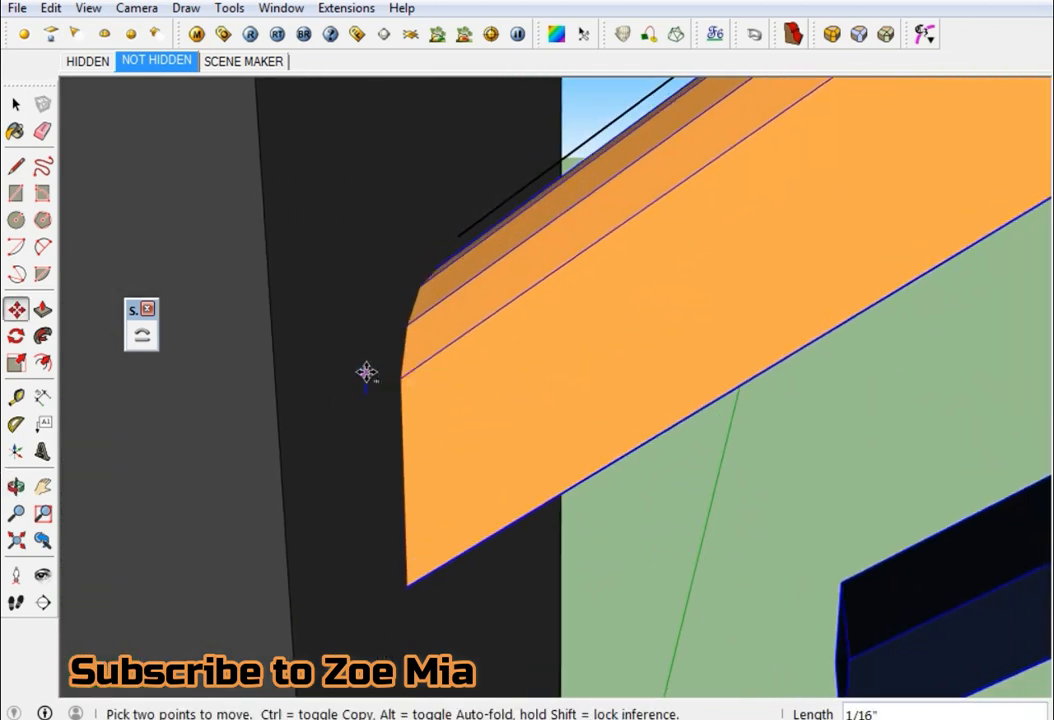
{"action": "left_click", "coordinate": [365, 365]}
{"action": "scroll", "coordinate": [375, 382], "scroll_direction": "down", "scroll_amount": 5}
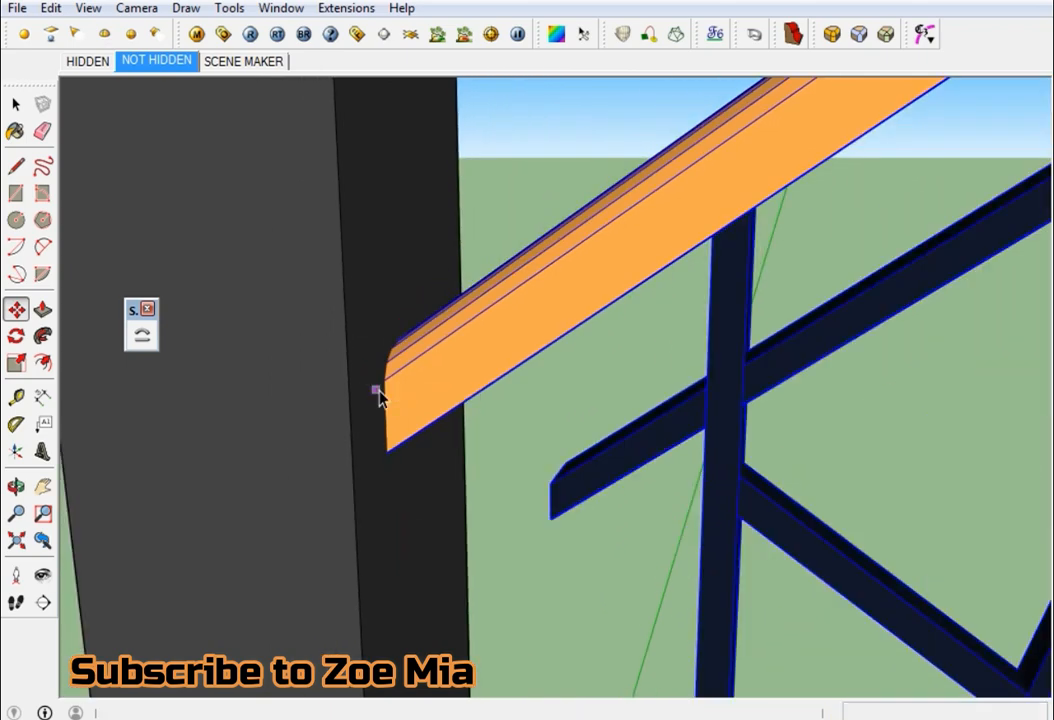
{"action": "key", "text": "space"}
{"action": "scroll", "coordinate": [384, 392], "scroll_direction": "down", "scroll_amount": 8}
{"action": "left_click", "coordinate": [442, 279]}
Step: Move the landing post at the lower flight's upper end against the end of the handrail, and deselect it
{"action": "middle_click_drag", "start_coordinate": [434, 231], "coordinate": [428, 450]}
{"action": "scroll", "coordinate": [760, 368], "scroll_direction": "up", "scroll_amount": 5}
{"action": "middle_click_drag", "start_coordinate": [795, 228], "coordinate": [760, 395]}
{"action": "left_click", "coordinate": [760, 395]}
{"action": "scroll", "coordinate": [770, 300], "scroll_direction": "up", "scroll_amount": 5}
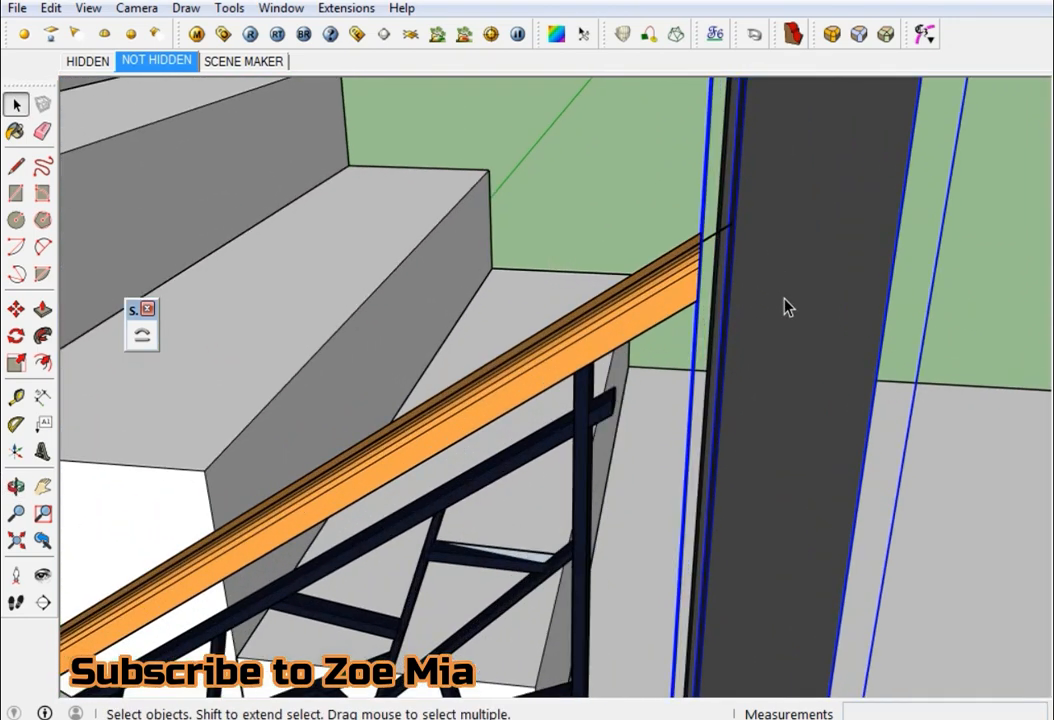
{"action": "key", "text": "m"}
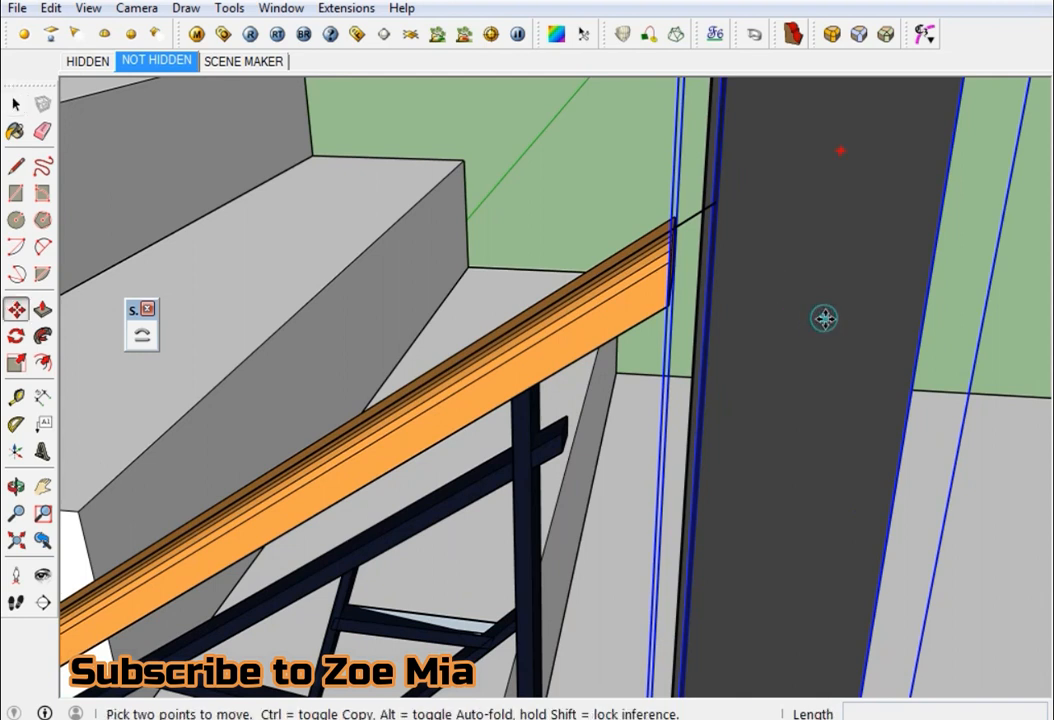
{"action": "left_click", "coordinate": [823, 315]}
{"action": "left_click", "coordinate": [776, 320]}
{"action": "key", "text": "space"}
{"action": "scroll", "coordinate": [765, 335], "scroll_direction": "down", "scroll_amount": 6}
{"action": "left_click", "coordinate": [854, 172]}
Step: Open the bent railing for editing to inspect its lattice bars and handrail, and leave the editing mode
{"action": "middle_click_drag", "start_coordinate": [854, 172], "coordinate": [667, 392]}
{"action": "scroll", "coordinate": [667, 395], "scroll_direction": "up", "scroll_amount": 3}
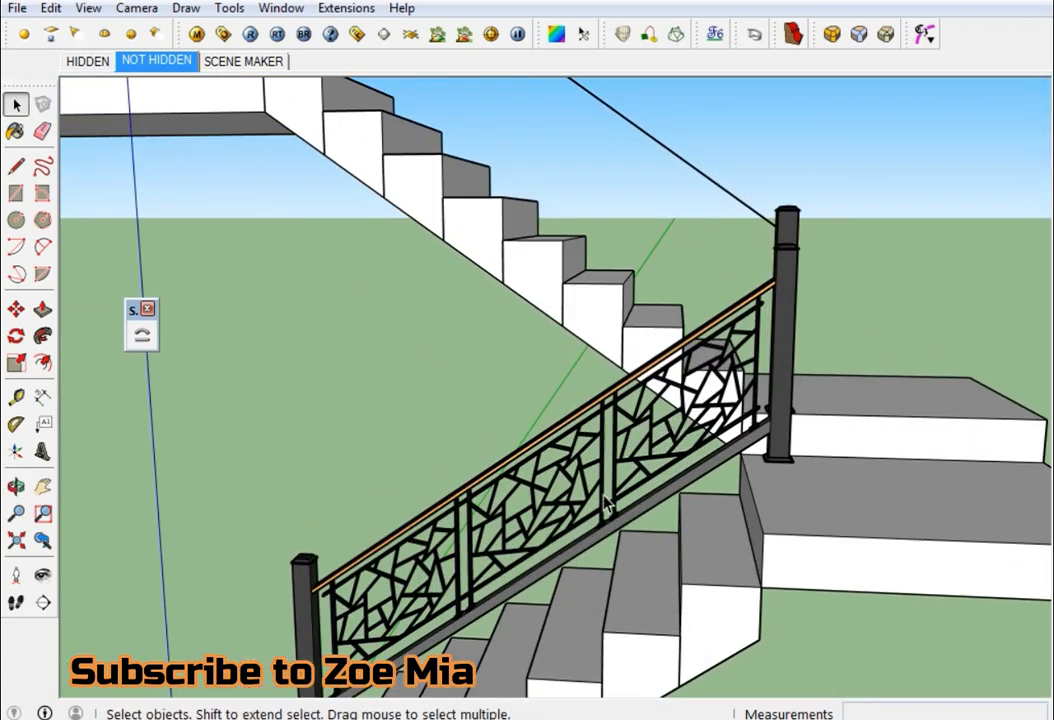
{"action": "middle_click_drag", "start_coordinate": [589, 509], "coordinate": [560, 510]}
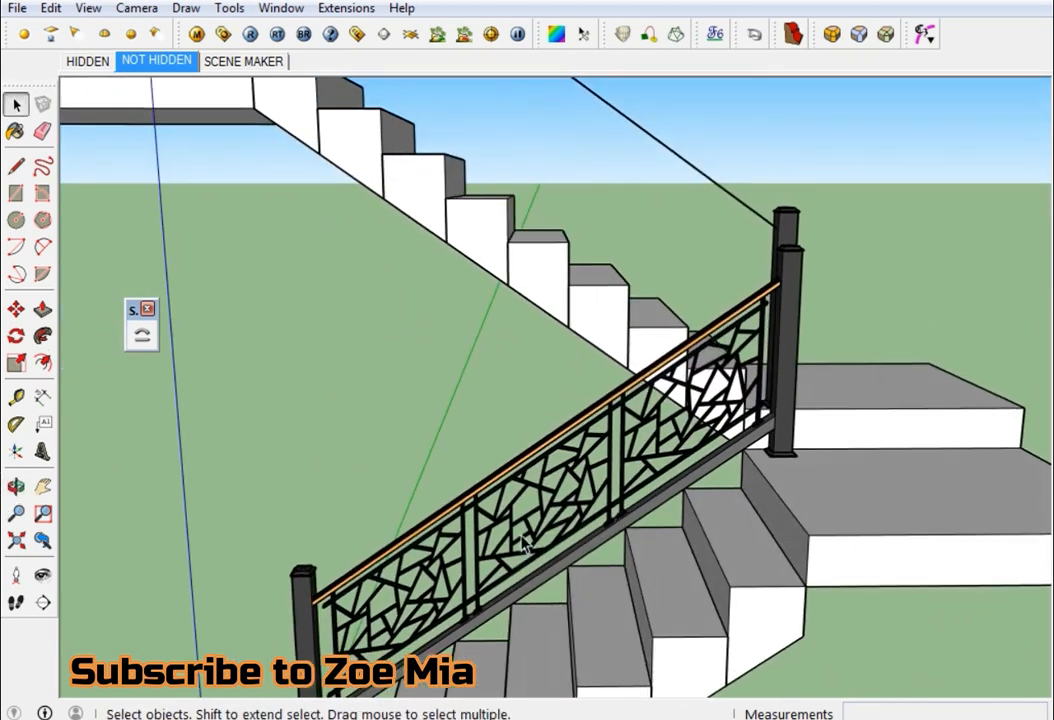
{"action": "double_click", "coordinate": [522, 513]}
{"action": "scroll", "coordinate": [555, 512], "scroll_direction": "up", "scroll_amount": 3}
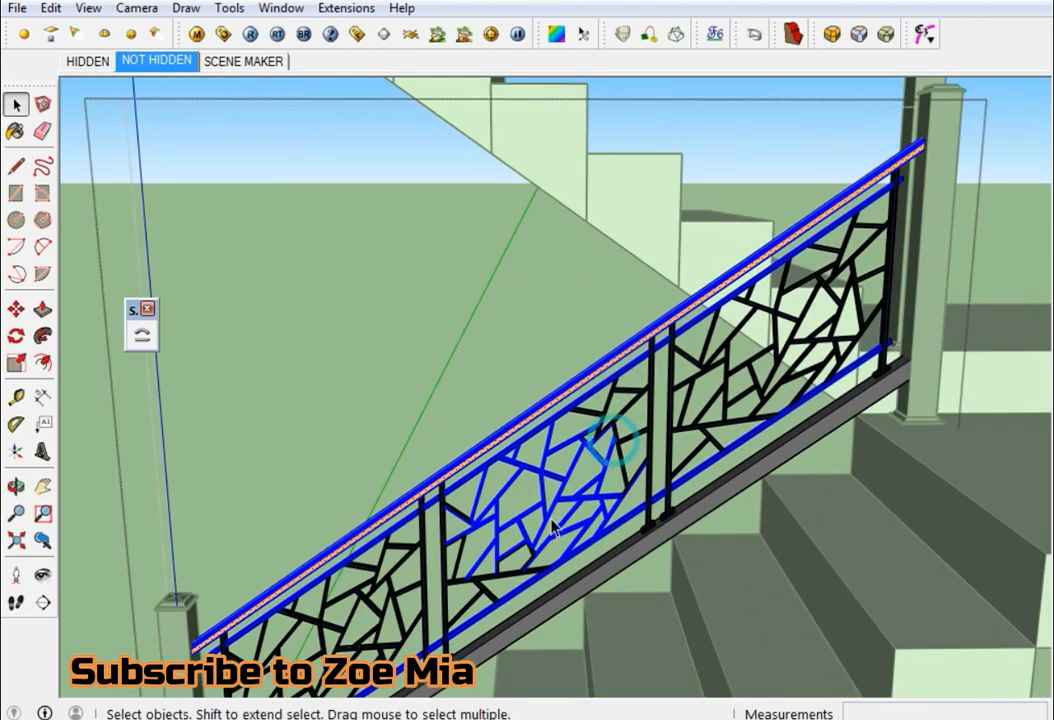
{"action": "scroll", "coordinate": [455, 470], "scroll_direction": "up", "scroll_amount": 3}
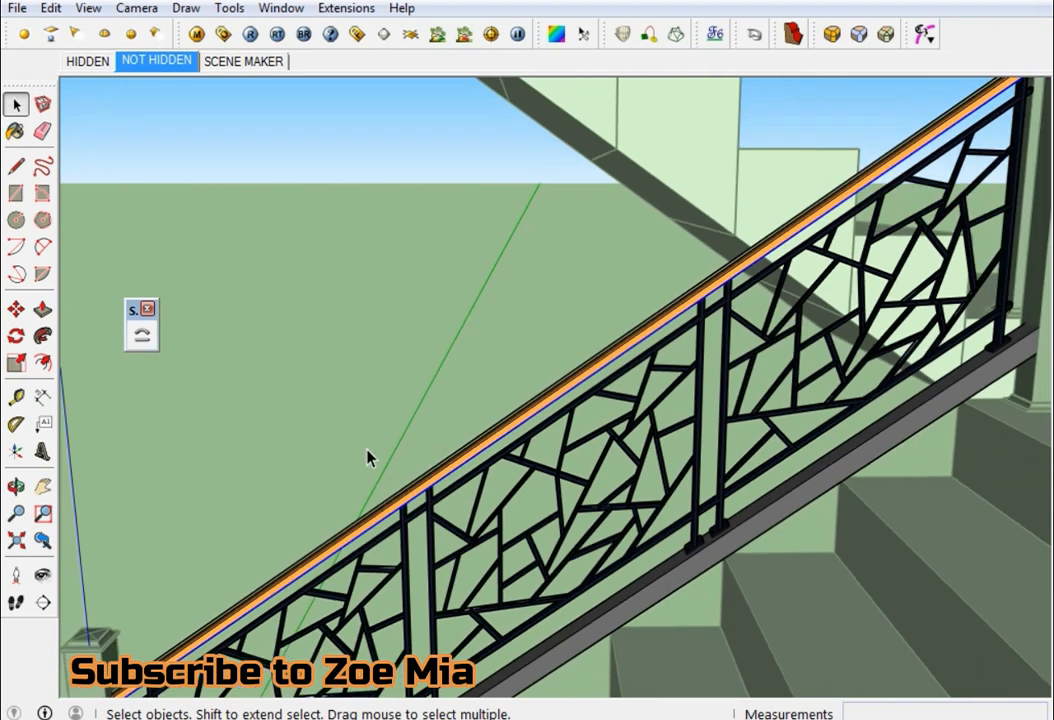
{"action": "left_click", "coordinate": [360, 416]}
{"action": "scroll", "coordinate": [414, 434], "scroll_direction": "down", "scroll_amount": 7}
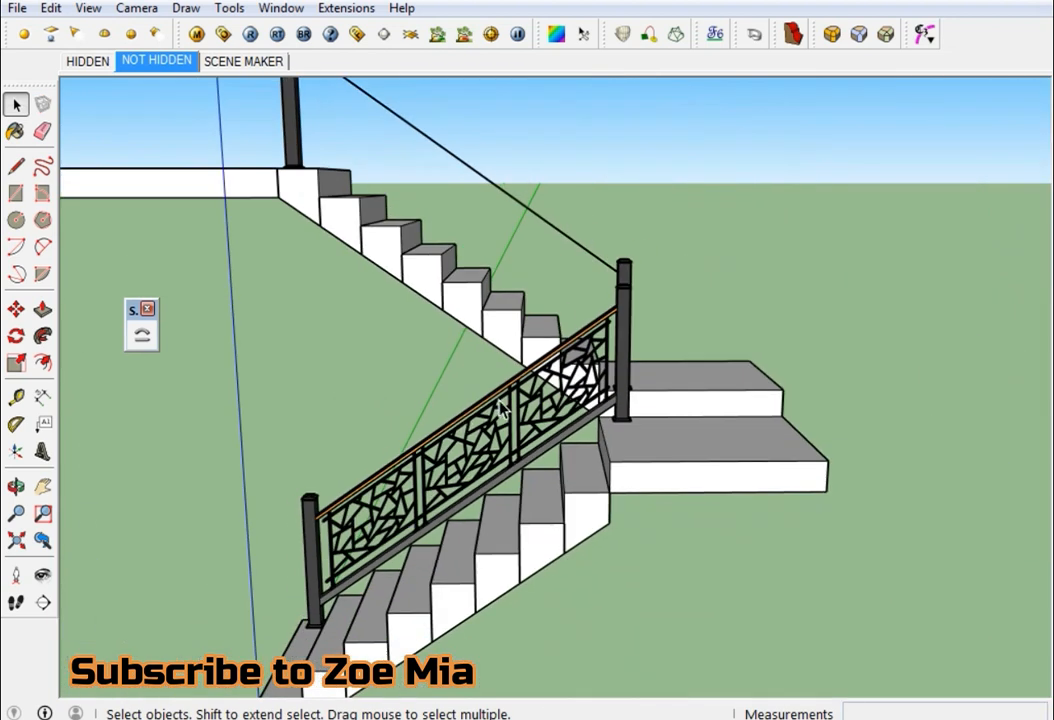
Step: Bend the flat railing along the upper flight's sloped guide line with Shape Bender, using its base line as the straight reference
{"action": "scroll", "coordinate": [538, 572], "scroll_direction": "up", "scroll_amount": 3}
{"action": "left_click", "coordinate": [543, 578]}
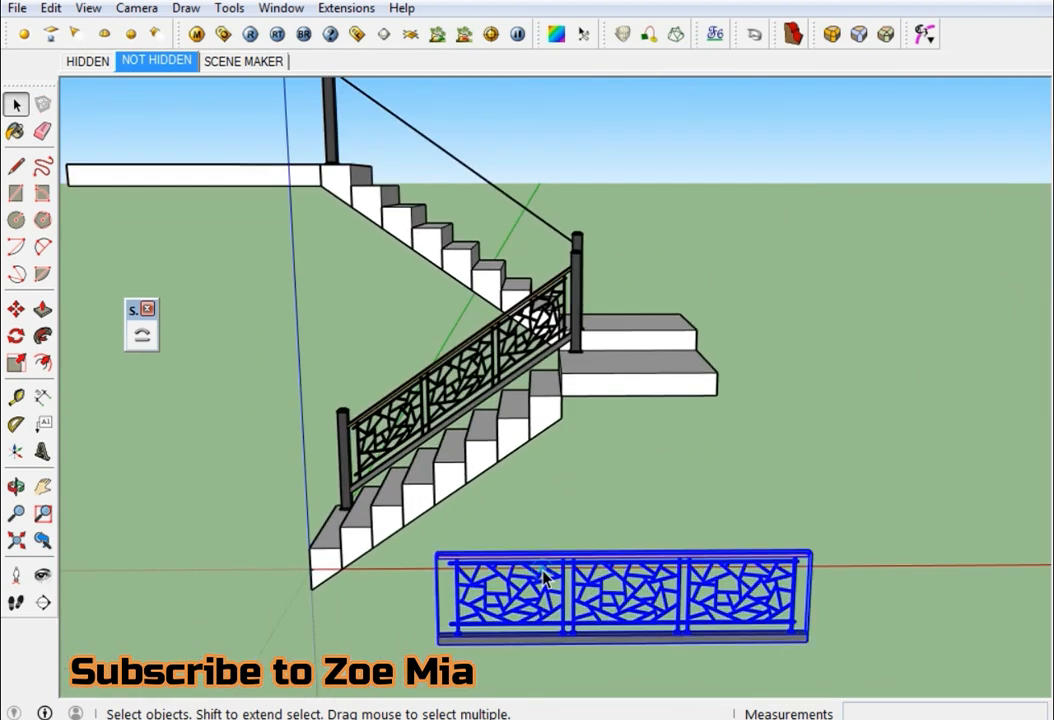
{"action": "left_click", "coordinate": [142, 338]}
{"action": "middle_click_drag", "start_coordinate": [528, 633], "coordinate": [565, 527]}
{"action": "left_click", "coordinate": [567, 190]}
{"action": "scroll", "coordinate": [535, 466], "scroll_direction": "up", "scroll_amount": 3}
{"action": "left_click", "coordinate": [535, 460]}
{"action": "key", "text": "Return"}
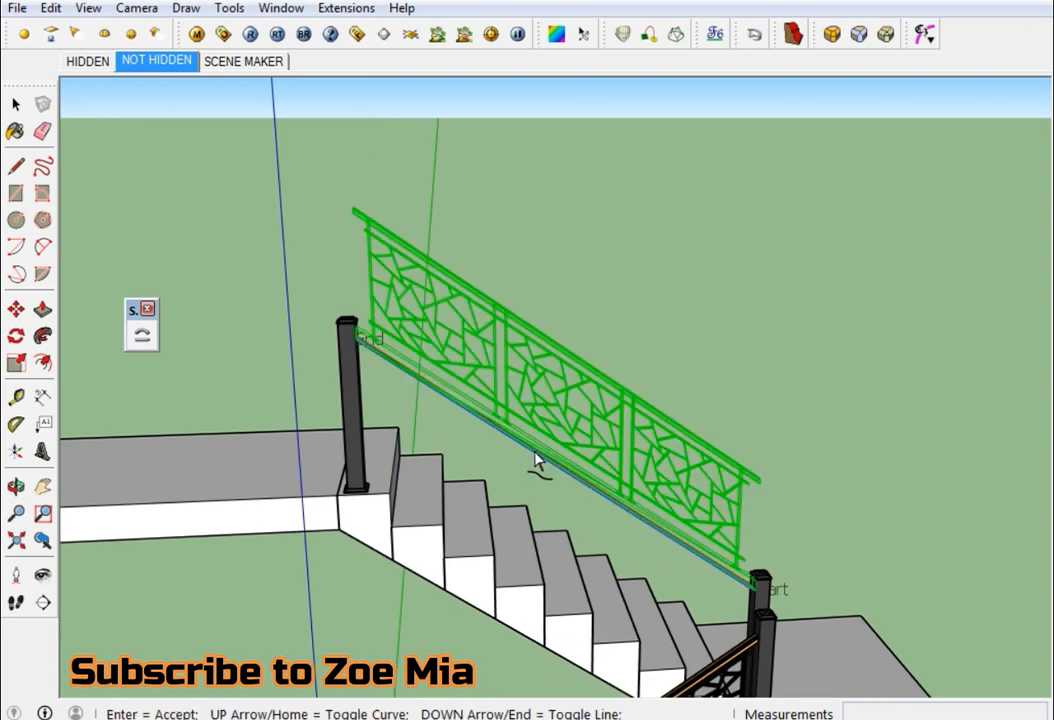
{"action": "key", "text": "Return"}
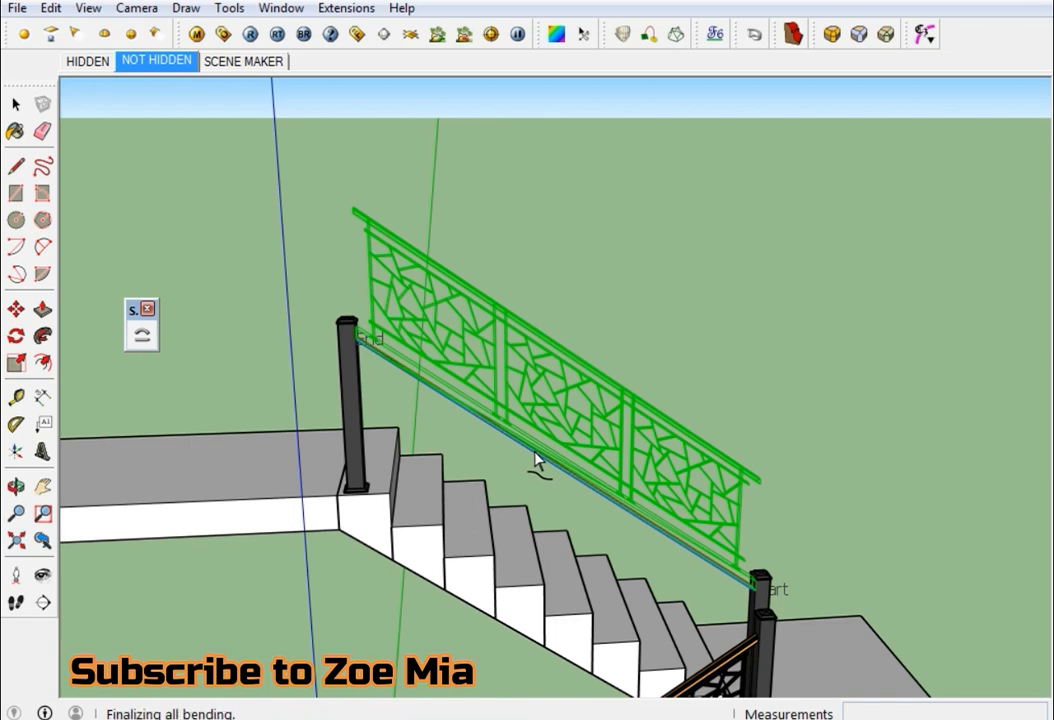
{"action": "scroll", "coordinate": [376, 278], "scroll_direction": "up", "scroll_amount": 3}
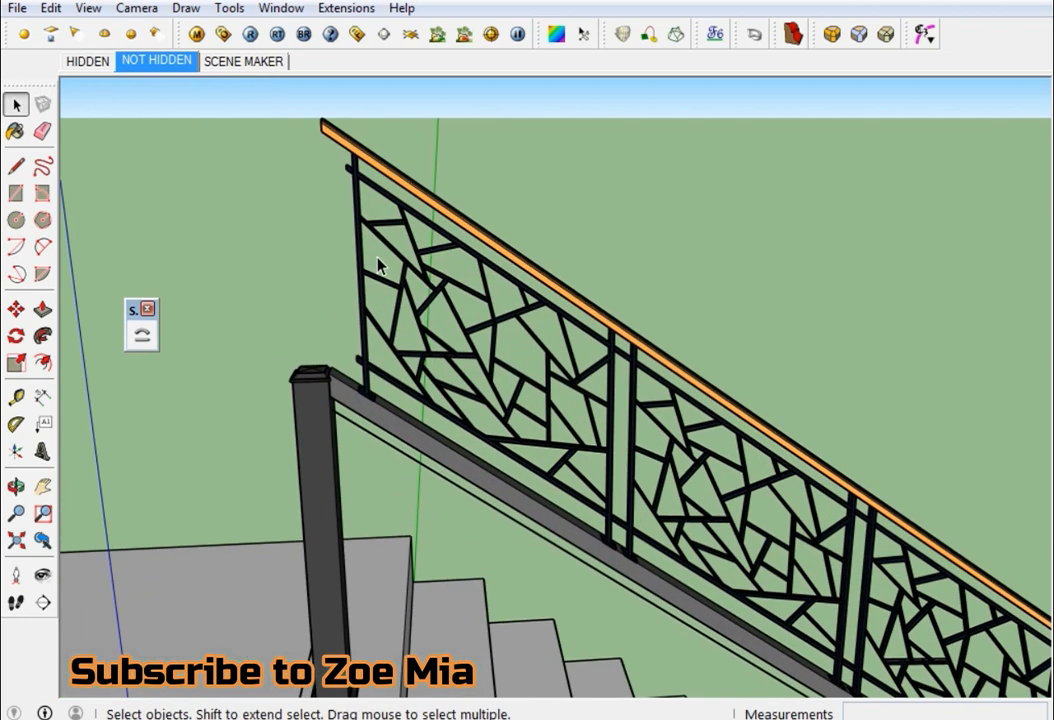
Step: Move the upper flight's bent railing down so that the handrail's upper end meets the post on the top floor
{"action": "left_click", "coordinate": [347, 150]}
{"action": "scroll", "coordinate": [318, 125], "scroll_direction": "up", "scroll_amount": 5}
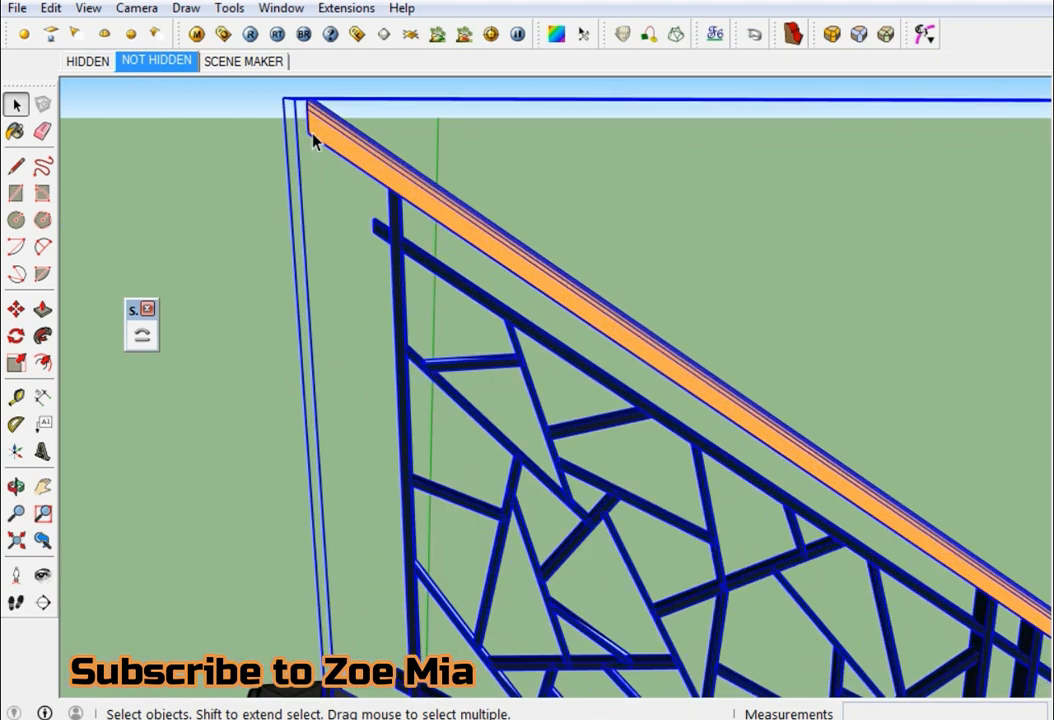
{"action": "key", "text": "m"}
{"action": "left_click", "coordinate": [310, 100]}
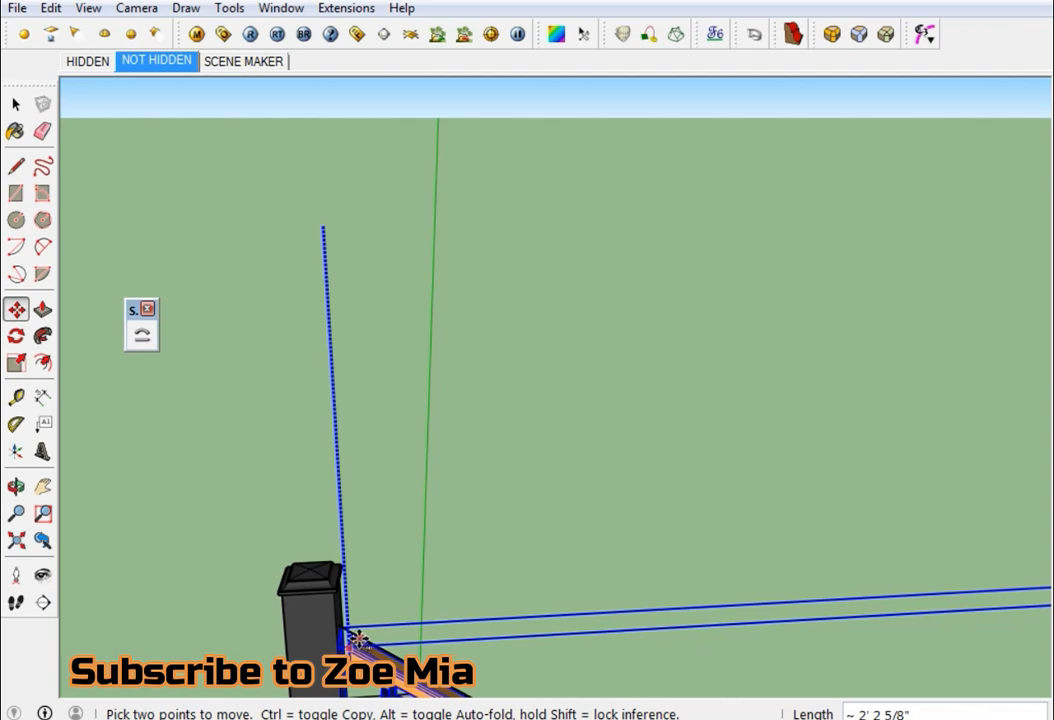
{"action": "left_click", "coordinate": [354, 638]}
{"action": "key", "text": "space"}
Step: Shift the upper flight's top post by 7/16" at its base to fit the railing's end, and deselect it
{"action": "left_click", "coordinate": [318, 652]}
{"action": "middle_click_drag", "start_coordinate": [318, 652], "coordinate": [311, 76], "text": "shift"}
{"action": "scroll", "coordinate": [360, 496], "scroll_direction": "up", "scroll_amount": 6}
{"action": "key", "text": "m"}
{"action": "left_click", "coordinate": [395, 505]}
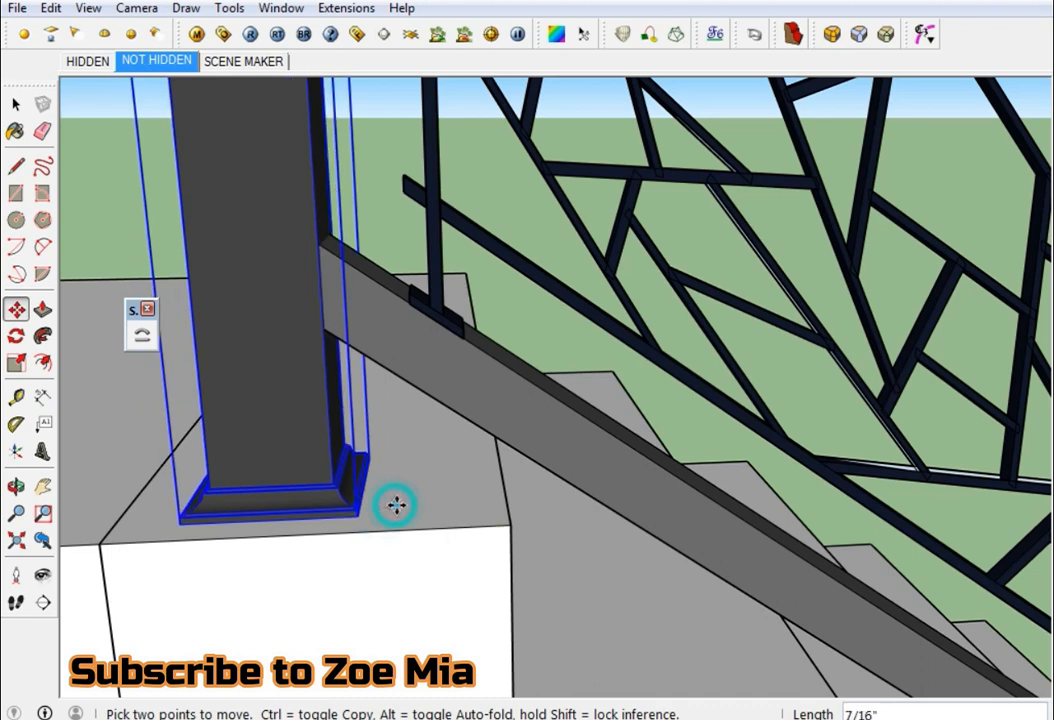
{"action": "key", "text": "space"}
{"action": "scroll", "coordinate": [392, 503], "scroll_direction": "down", "scroll_amount": 6}
{"action": "middle_click_drag", "start_coordinate": [409, 307], "coordinate": [169, 112], "text": "shift"}
{"action": "left_click", "coordinate": [490, 167]}
Step: Examine both flights' bent railings and their joints with the posts from several angles, alongside the flat railing
{"action": "scroll", "coordinate": [497, 355], "scroll_direction": "down", "scroll_amount": 3}
{"action": "scroll", "coordinate": [575, 382], "scroll_direction": "up", "scroll_amount": 5}
{"action": "middle_click_drag", "start_coordinate": [672, 428], "coordinate": [640, 505]}
{"action": "scroll", "coordinate": [532, 301], "scroll_direction": "down", "scroll_amount": 2}
{"action": "scroll", "coordinate": [529, 282], "scroll_direction": "up", "scroll_amount": 2}
{"action": "scroll", "coordinate": [695, 522], "scroll_direction": "down", "scroll_amount": 3}
{"action": "scroll", "coordinate": [600, 480], "scroll_direction": "down", "scroll_amount": 3}
{"action": "middle_click_drag", "start_coordinate": [633, 553], "coordinate": [508, 376]}
{"action": "scroll", "coordinate": [487, 522], "scroll_direction": "up", "scroll_amount": 2}
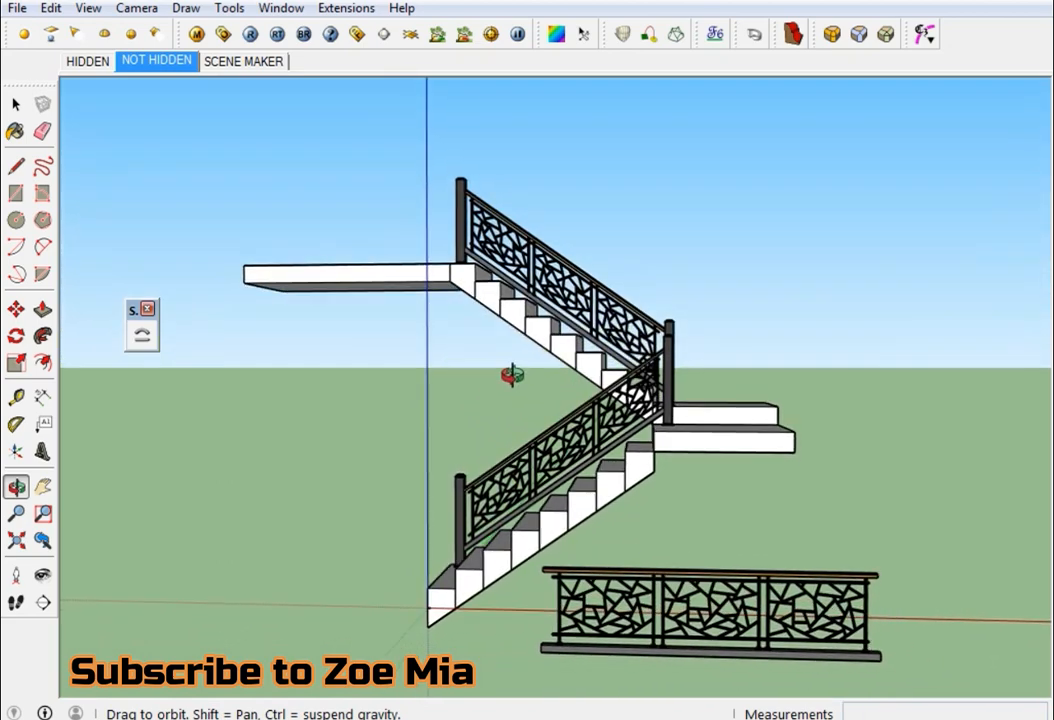
{"action": "key", "text": "space"}
{"action": "scroll", "coordinate": [695, 346], "scroll_direction": "up", "scroll_amount": 3}
{"action": "scroll", "coordinate": [695, 346], "scroll_direction": "up", "scroll_amount": 3}
{"action": "middle_click_drag", "start_coordinate": [619, 384], "coordinate": [540, 670]}
{"action": "scroll", "coordinate": [585, 400], "scroll_direction": "down", "scroll_amount": 3}
{"action": "scroll", "coordinate": [585, 400], "scroll_direction": "down", "scroll_amount": 2}
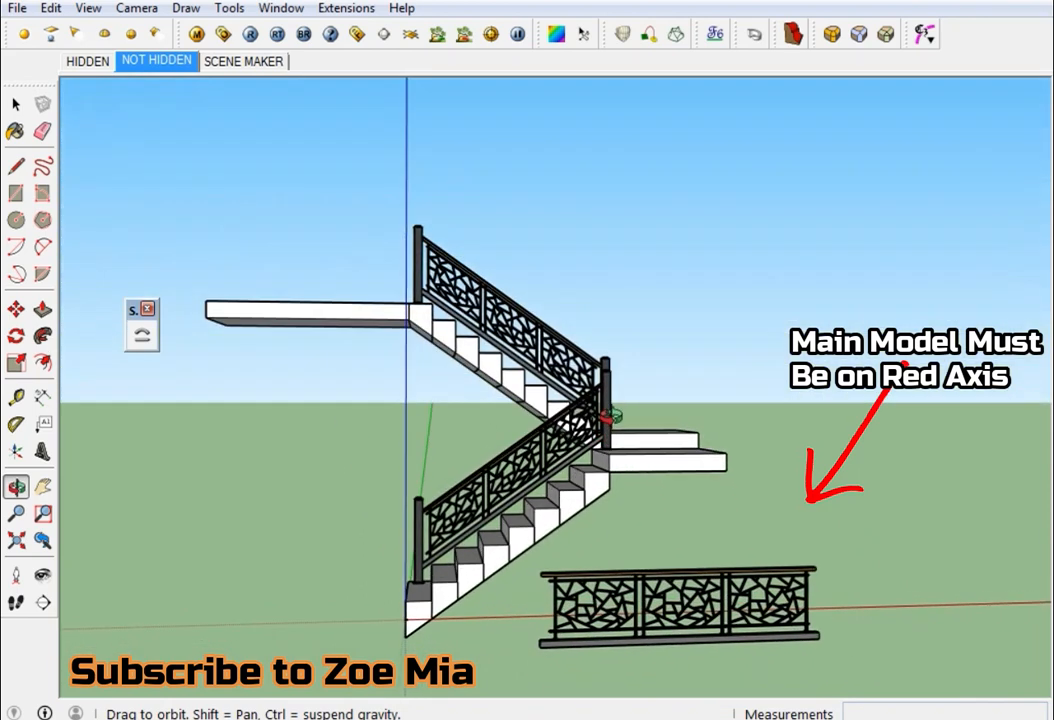
Step: Measure the flat railing's height from the bottom of its base rail to the top of its handrail
{"action": "key", "text": "space"}
{"action": "scroll", "coordinate": [567, 645], "scroll_direction": "up", "scroll_amount": 5}
{"action": "scroll", "coordinate": [567, 645], "scroll_direction": "up", "scroll_amount": 1}
{"action": "key", "text": "t"}
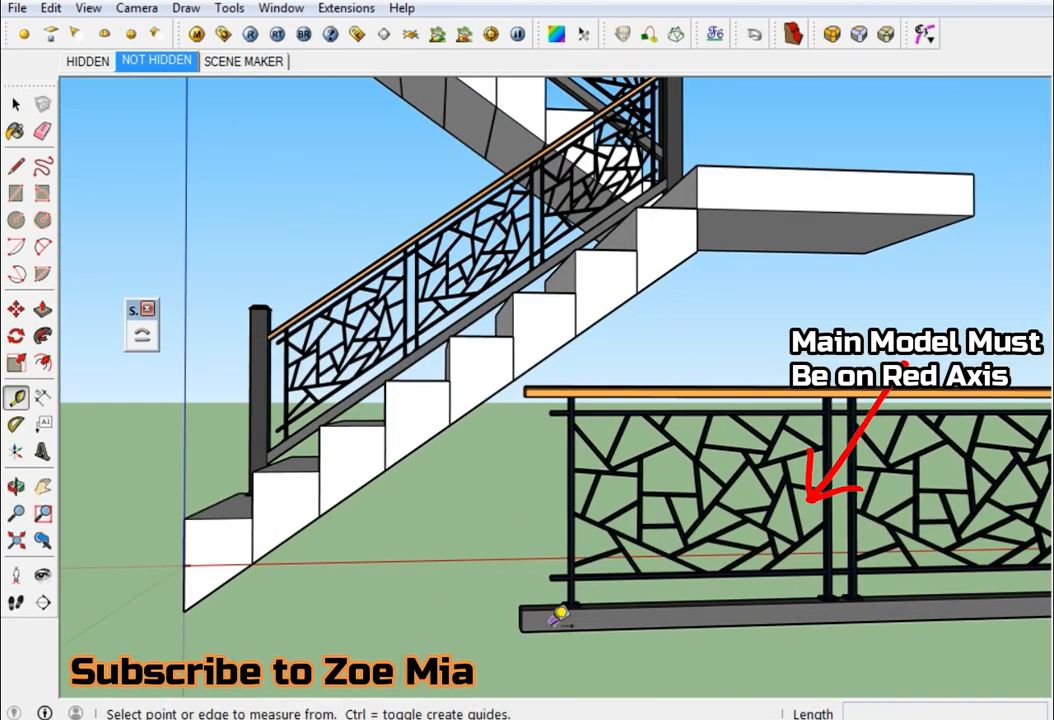
{"action": "left_click", "coordinate": [521, 628]}
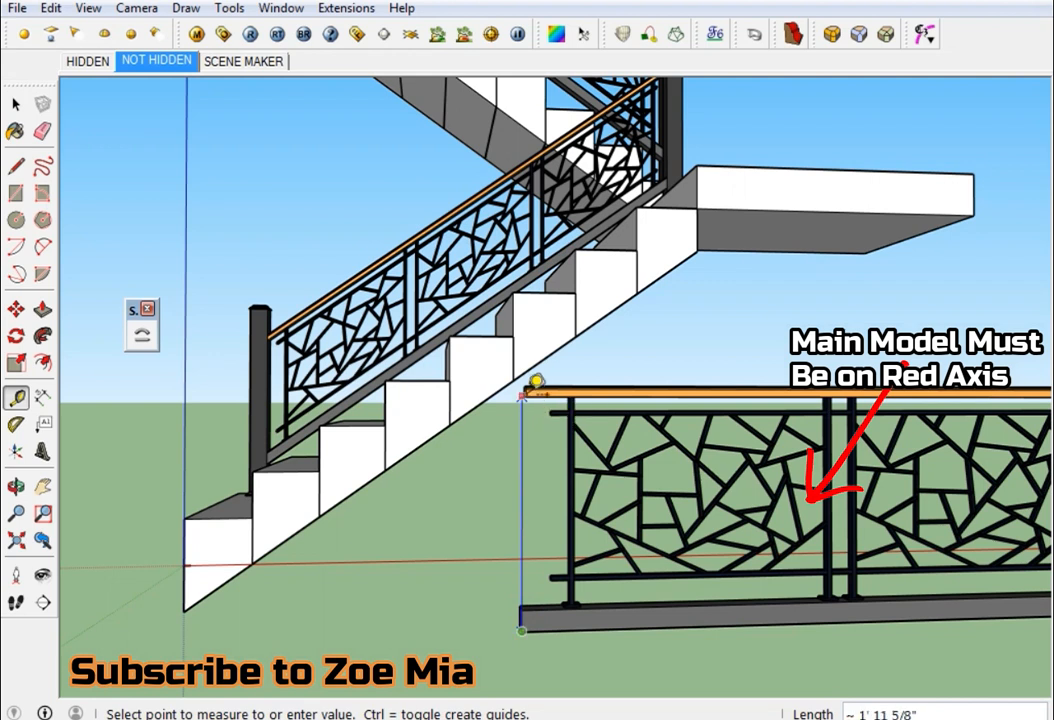
{"action": "left_click", "coordinate": [538, 374]}
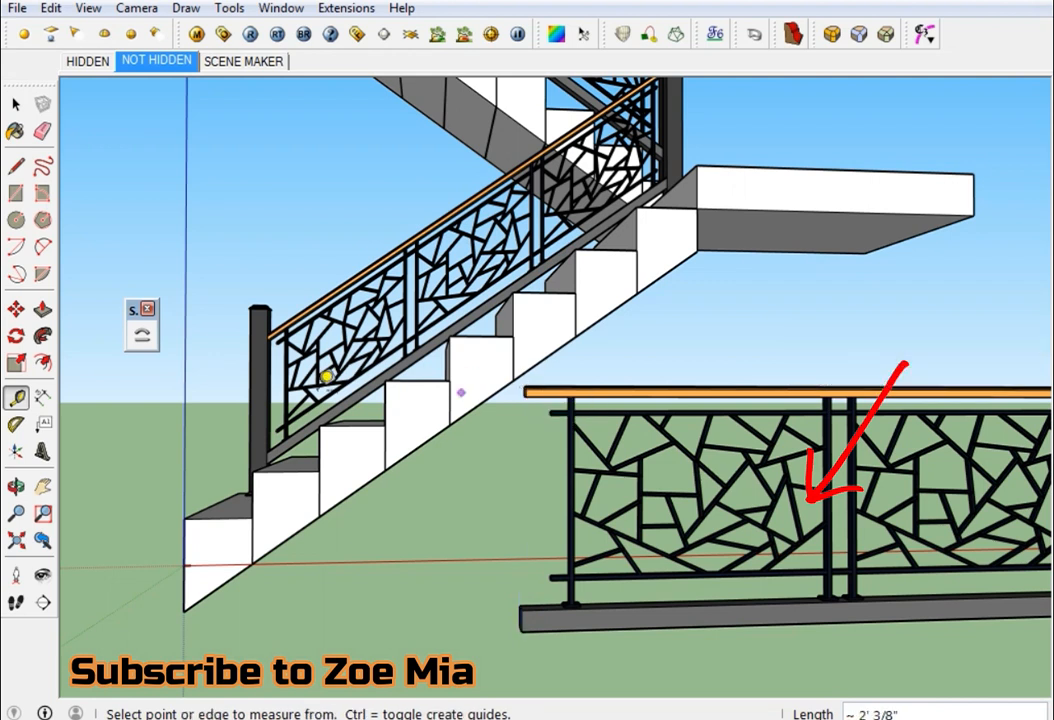
{"action": "scroll", "coordinate": [277, 404], "scroll_direction": "up", "scroll_amount": 4}
{"action": "left_click", "coordinate": [282, 541]}
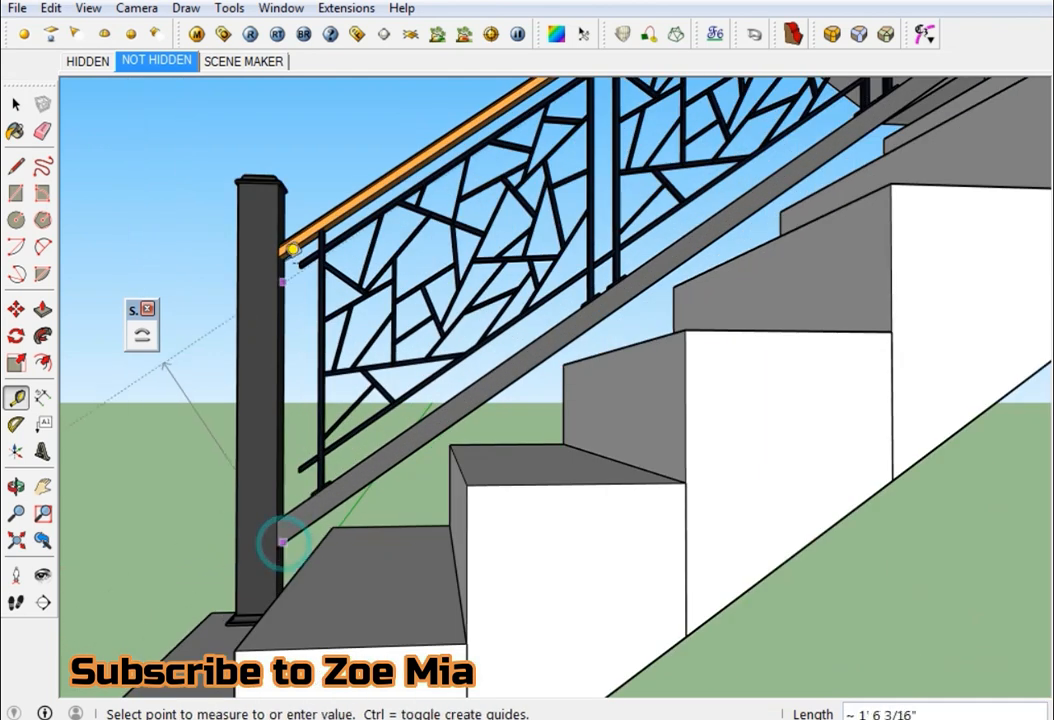
{"action": "key", "text": "Escape"}
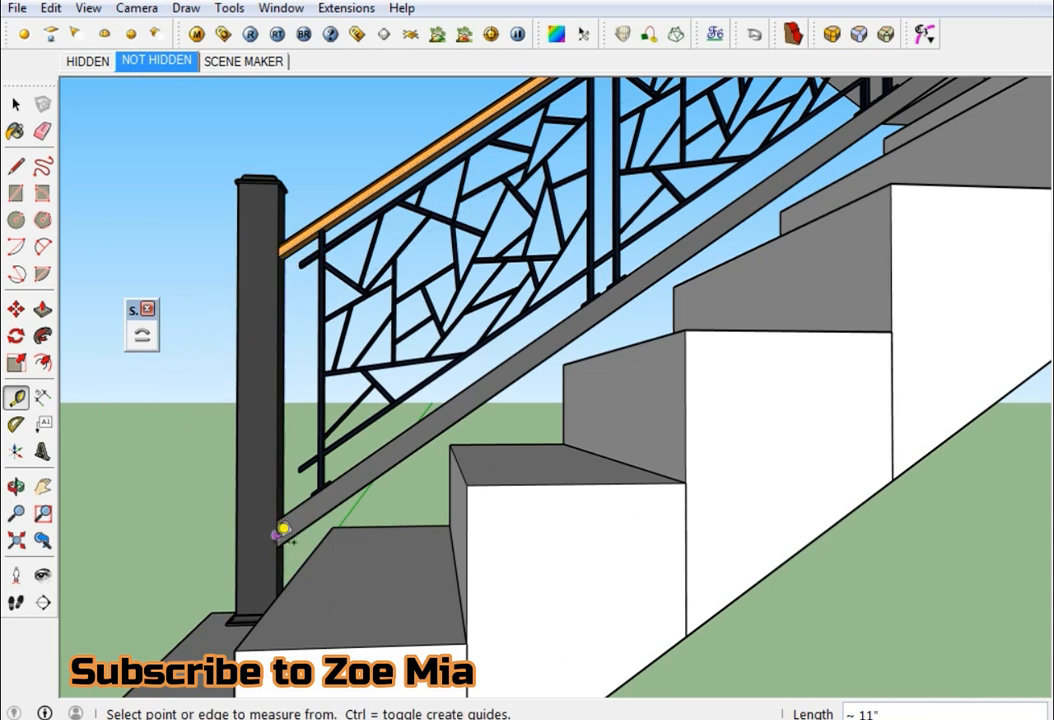
{"action": "scroll", "coordinate": [281, 530], "scroll_direction": "up", "scroll_amount": 3}
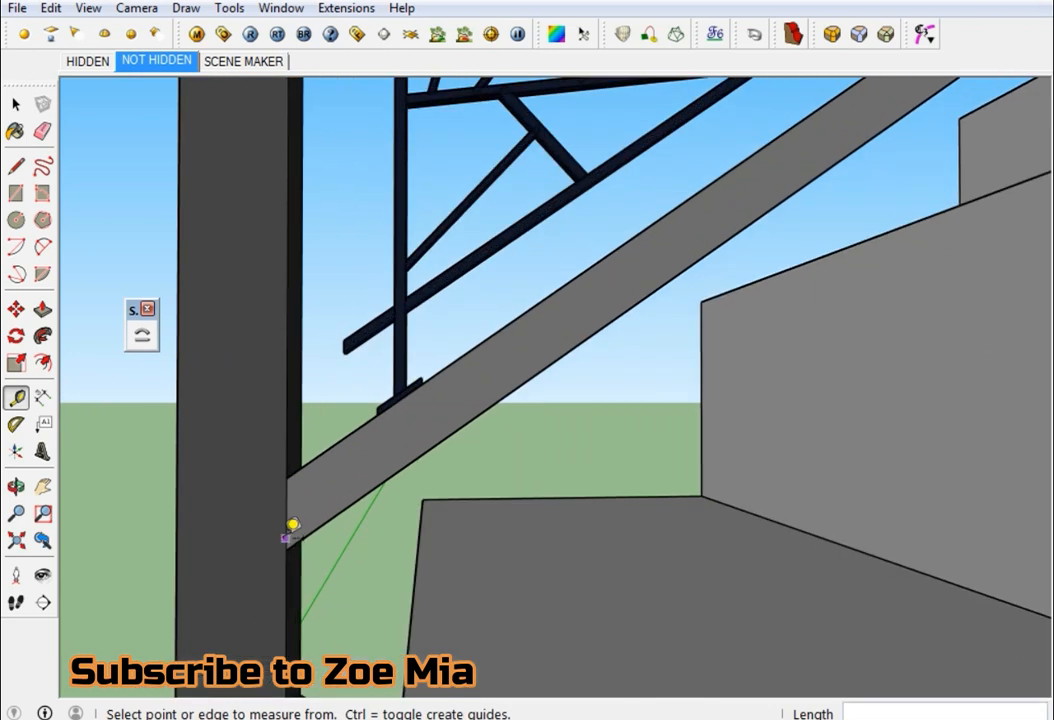
{"action": "left_click", "coordinate": [285, 541]}
{"action": "scroll", "coordinate": [296, 254], "scroll_direction": "down", "scroll_amount": 5}
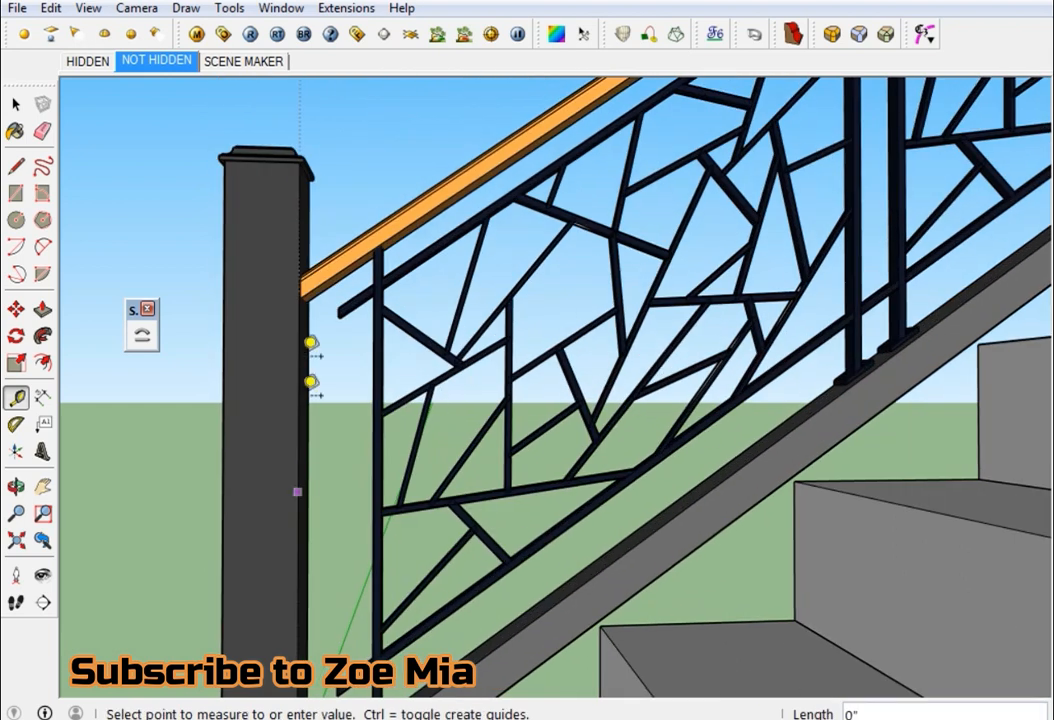
{"action": "key", "text": "Escape"}
Step: Measure the lower flight's bent railing vertically at the bottom post, from the handrail's top to the base rail's underside
{"action": "scroll", "coordinate": [298, 275], "scroll_direction": "up", "scroll_amount": 2}
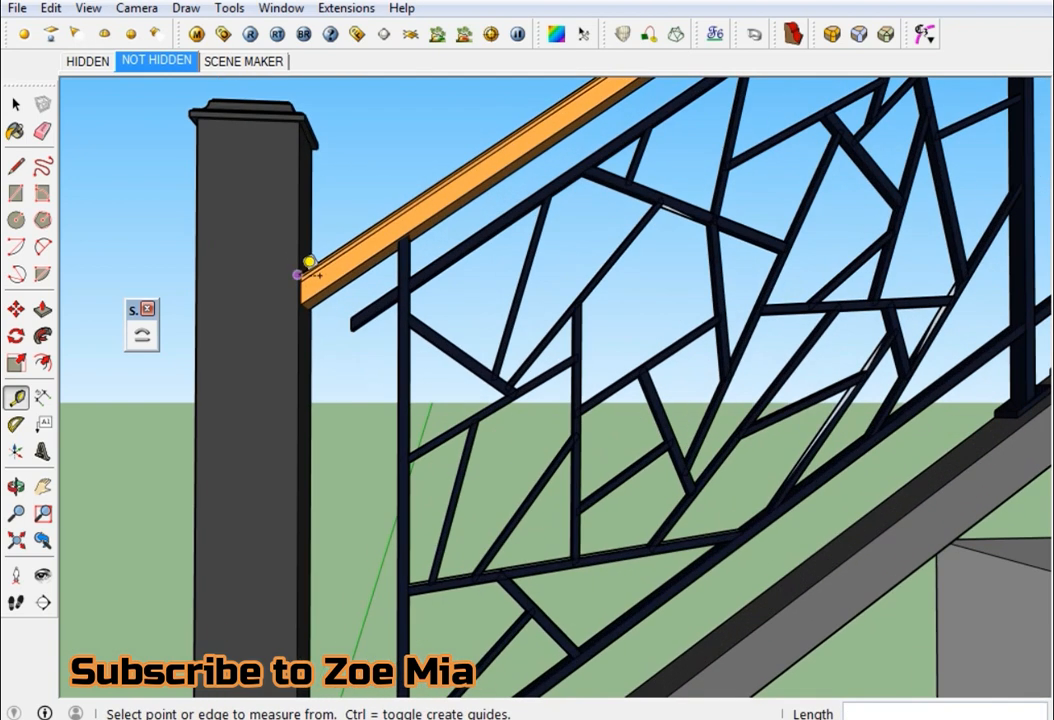
{"action": "left_click", "coordinate": [293, 265]}
{"action": "middle_click_drag", "start_coordinate": [289, 395], "coordinate": [289, 421]}
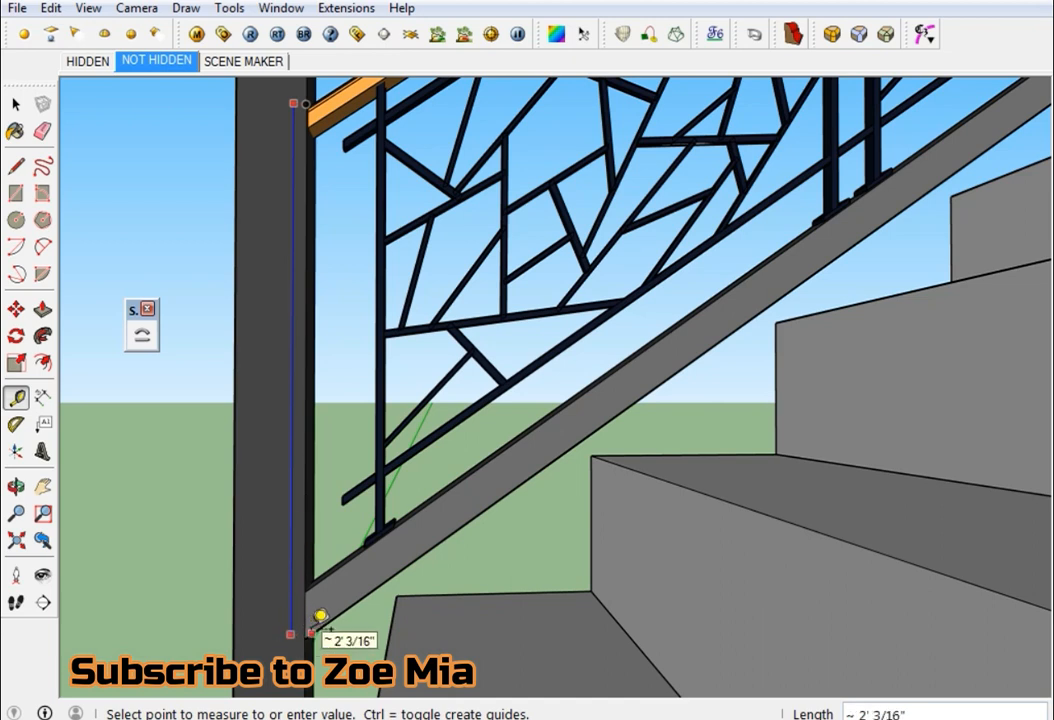
{"action": "scroll", "coordinate": [299, 550], "scroll_direction": "down", "scroll_amount": 4}
{"action": "key", "text": "space"}
{"action": "scroll", "coordinate": [283, 552], "scroll_direction": "down", "scroll_amount": 4}
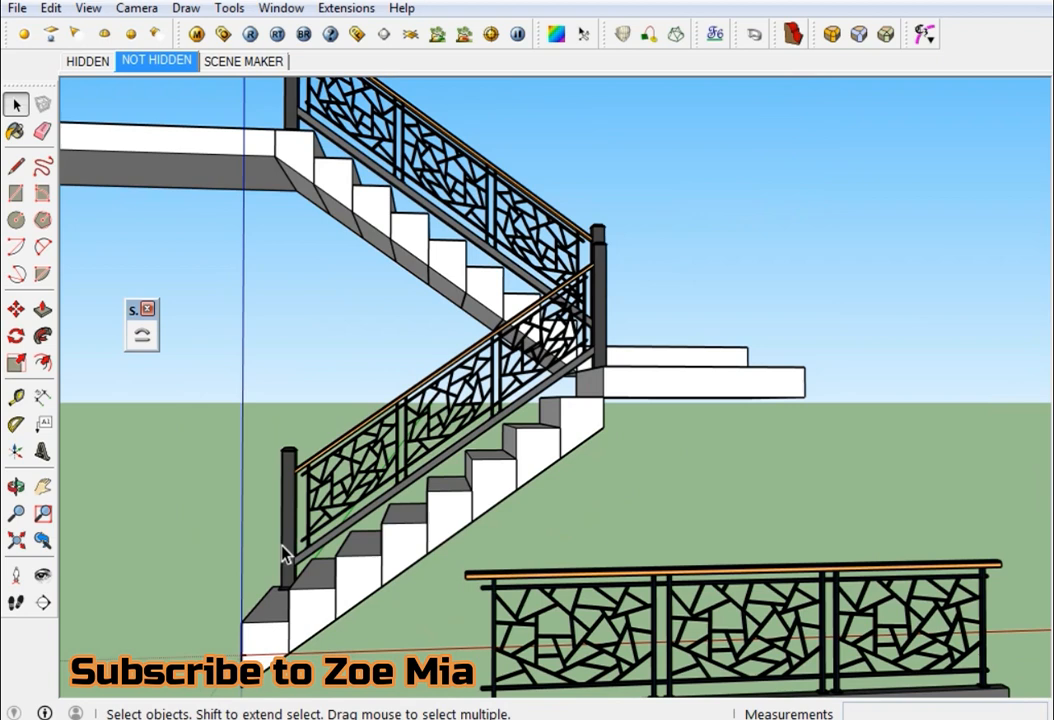
{"action": "scroll", "coordinate": [264, 497], "scroll_direction": "up", "scroll_amount": 1}
{"action": "middle_click_drag", "start_coordinate": [350, 497], "coordinate": [518, 516]}
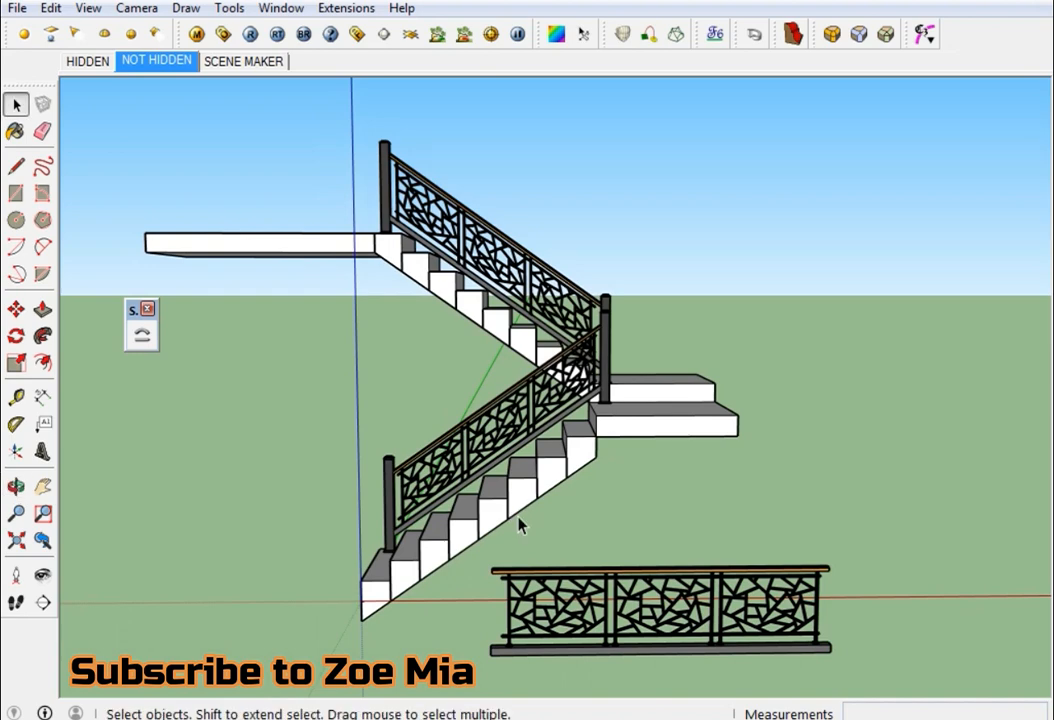